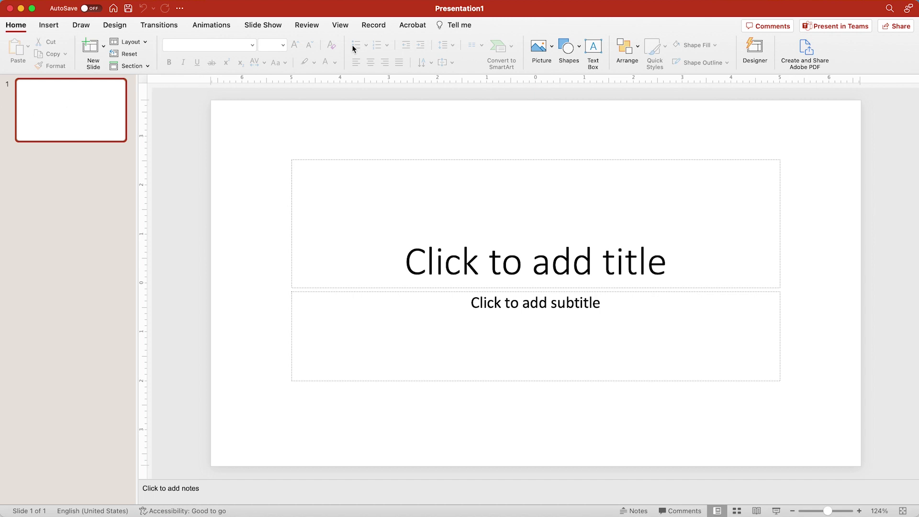
# - Add a Title and Content slide and a Section Header slide after the title slide
pyautogui.click(103, 46)
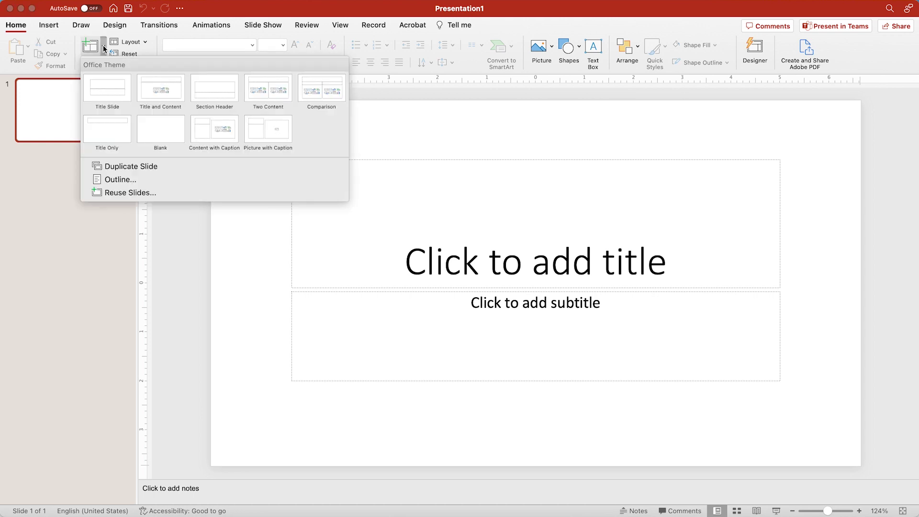
pyautogui.click(177, 91)
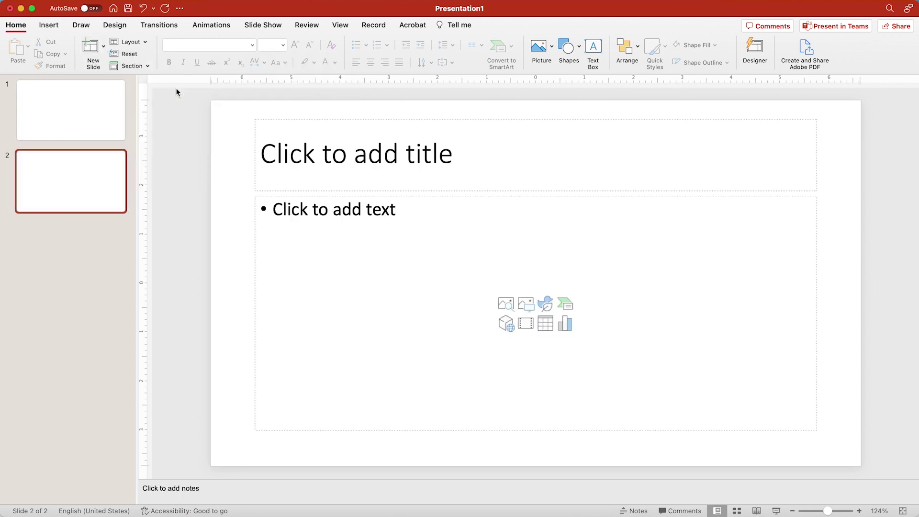
pyautogui.click(104, 45)
pyautogui.click(217, 99)
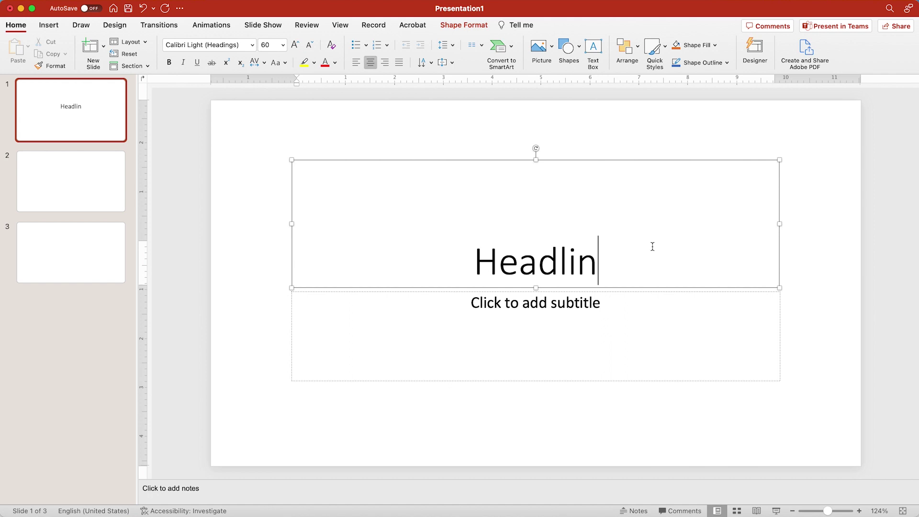
# - Finish slide 1's title text and add the subtitle 'Subtitle Text'
pyautogui.write('e Text')
pyautogui.click(584, 308)
pyautogui.write('Subtitle Text')
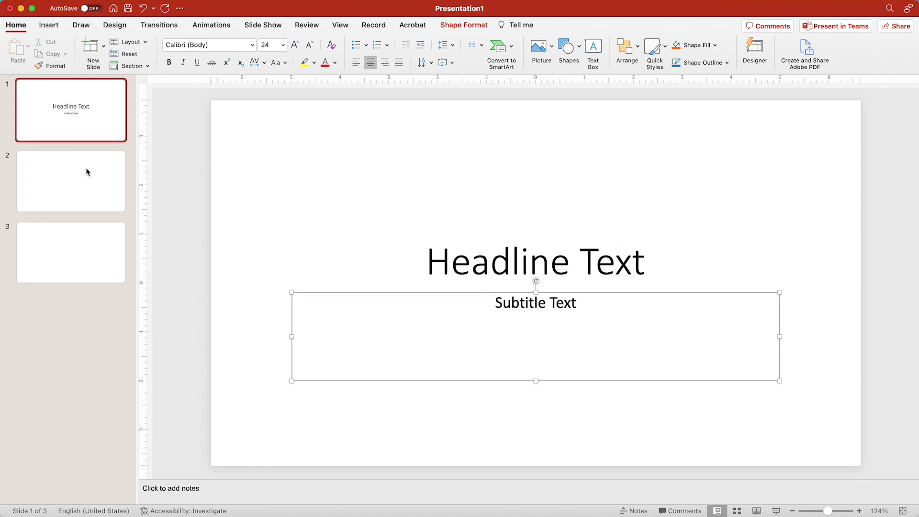
# - Give slide 2 the title 'Headline' and bullets 'Bullets' and 'Even more bullets'
pyautogui.click(87, 171)
pyautogui.click(411, 157)
pyautogui.write('Headline')
pyautogui.click(401, 235)
pyautogui.write('Bullets')
pyautogui.press('Return')
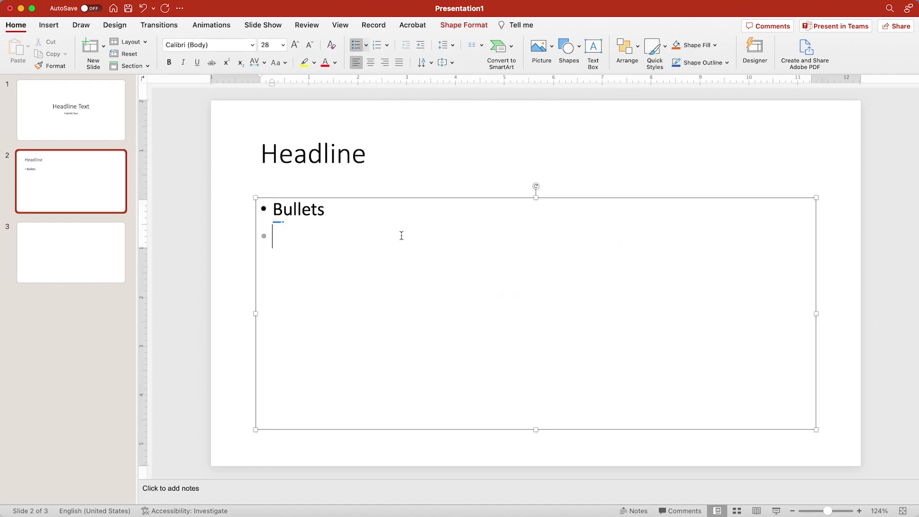
pyautogui.write('Even more bullets')
# - Give slide 3 the title 'Divider Headline' and subtext 'Subtext below headline'
pyautogui.click(96, 251)
pyautogui.click(398, 306)
pyautogui.write('Divider Headline')
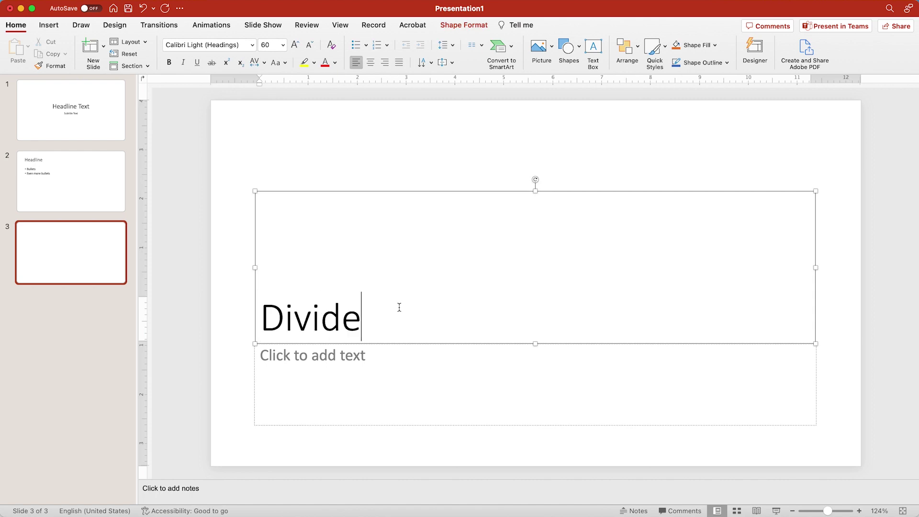
pyautogui.click(355, 365)
pyautogui.write('Subtext below headline')
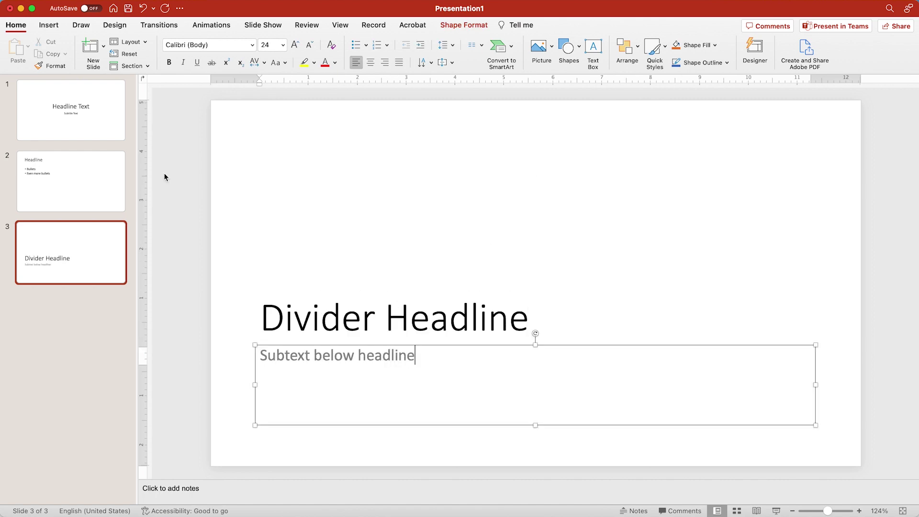
pyautogui.click(71, 110)
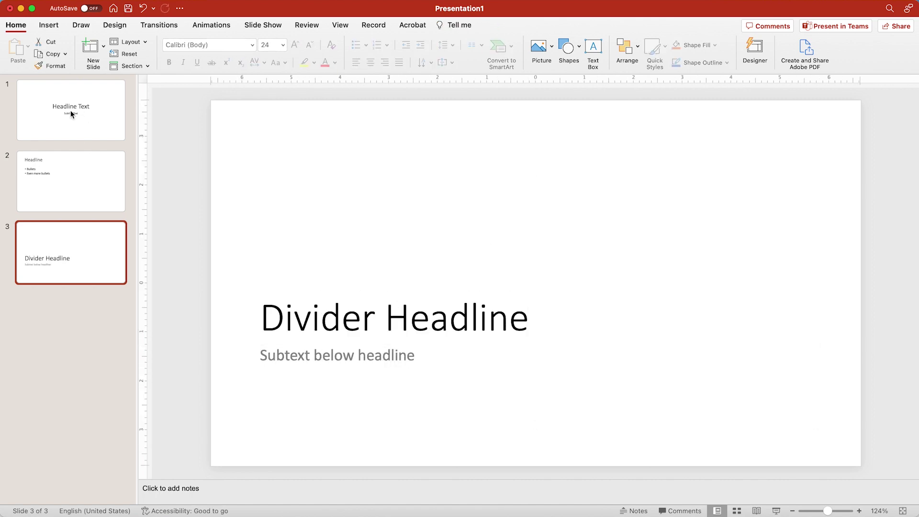
# - Enter Slide Master view, browse the Title Slide, Title and Content and Section Header layouts, and reselect the top master
pyautogui.click(341, 25)
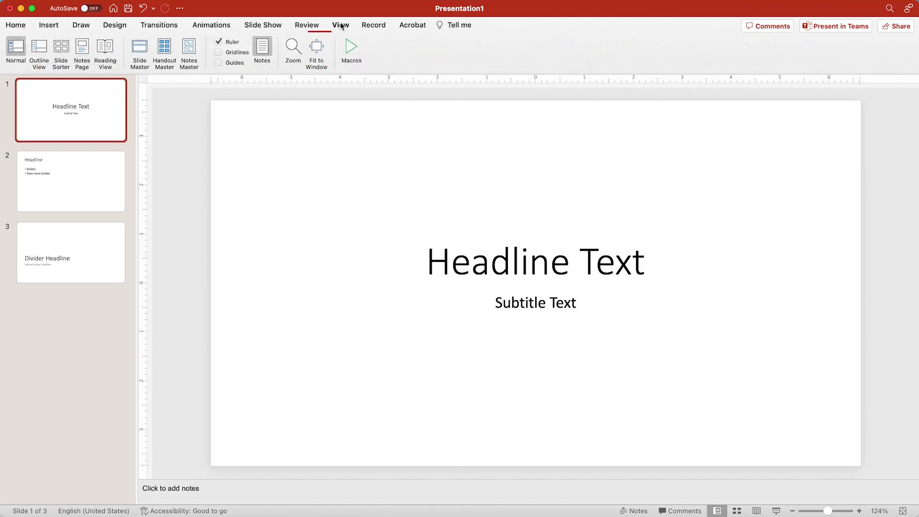
pyautogui.click(134, 62)
pyautogui.scroll(-5, 102, 180)
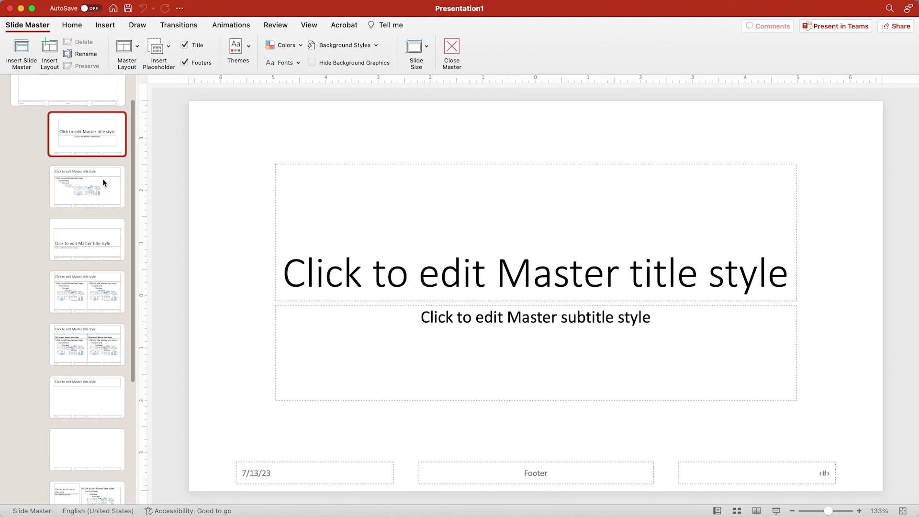
pyautogui.scroll(2, 103, 180)
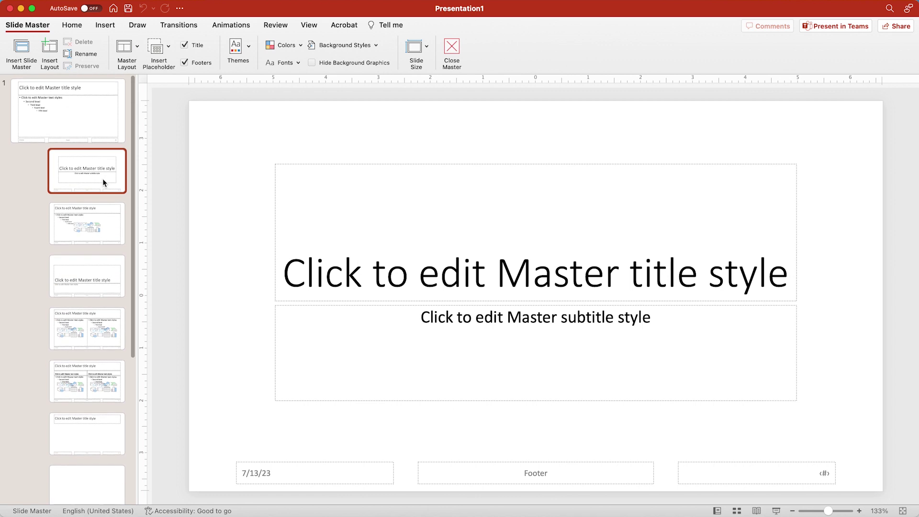
pyautogui.click(36, 116)
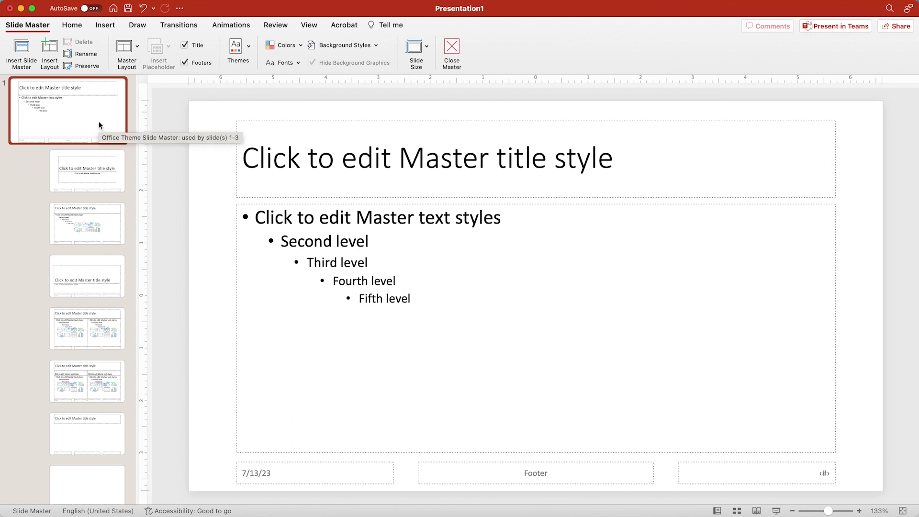
pyautogui.click(95, 165)
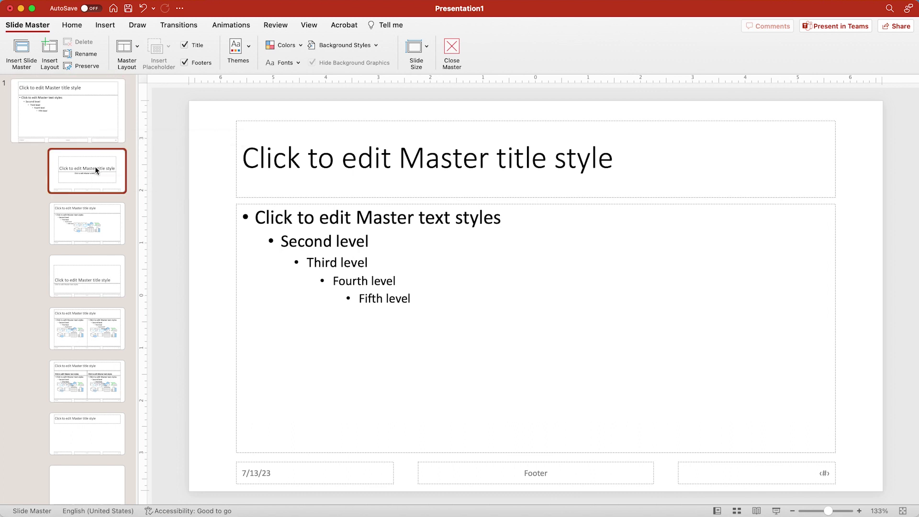
pyautogui.click(91, 231)
pyautogui.click(89, 291)
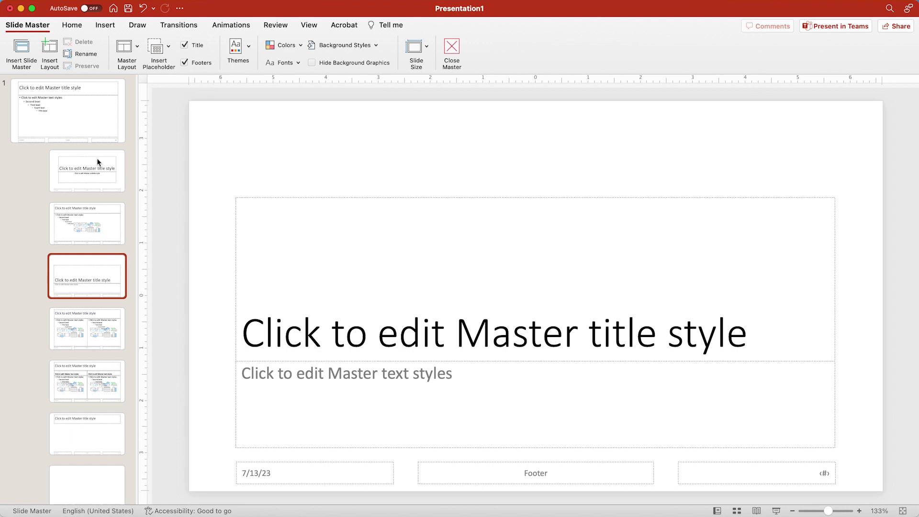
pyautogui.click(100, 103)
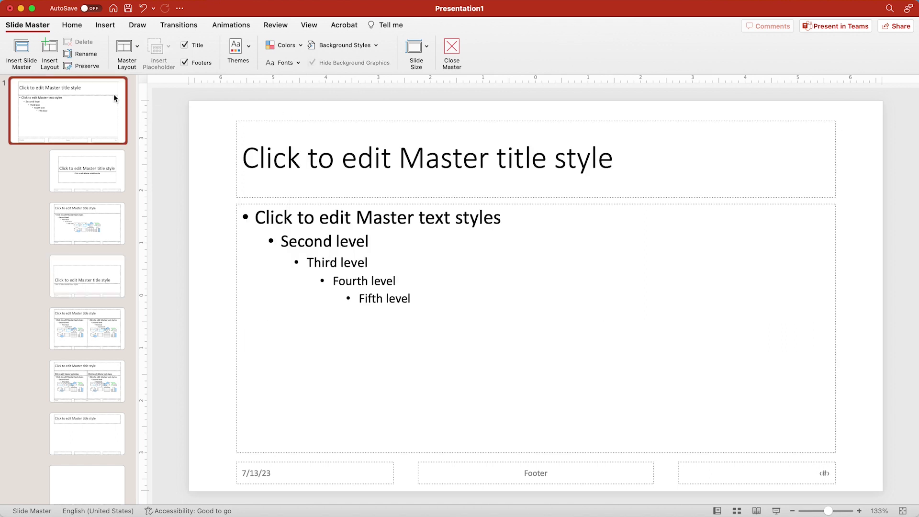
# - Apply the Constantia-FranklinGothic theme fonts and check them on each layout
pyautogui.click(297, 64)
pyautogui.scroll(-6, 306, 173)
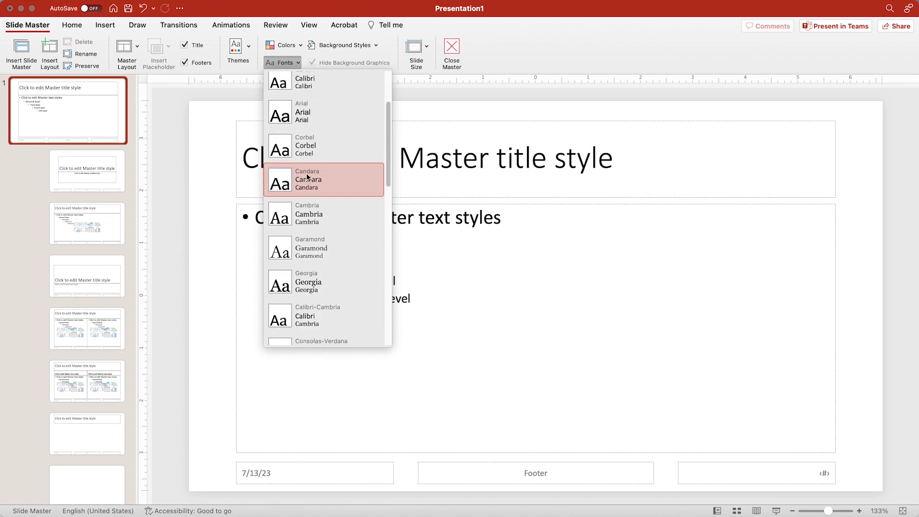
pyautogui.scroll(-5, 307, 173)
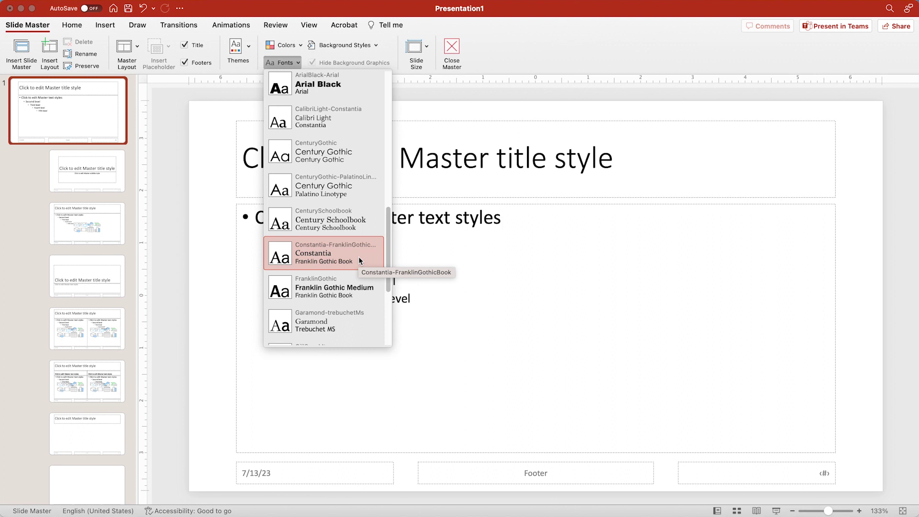
pyautogui.click(359, 260)
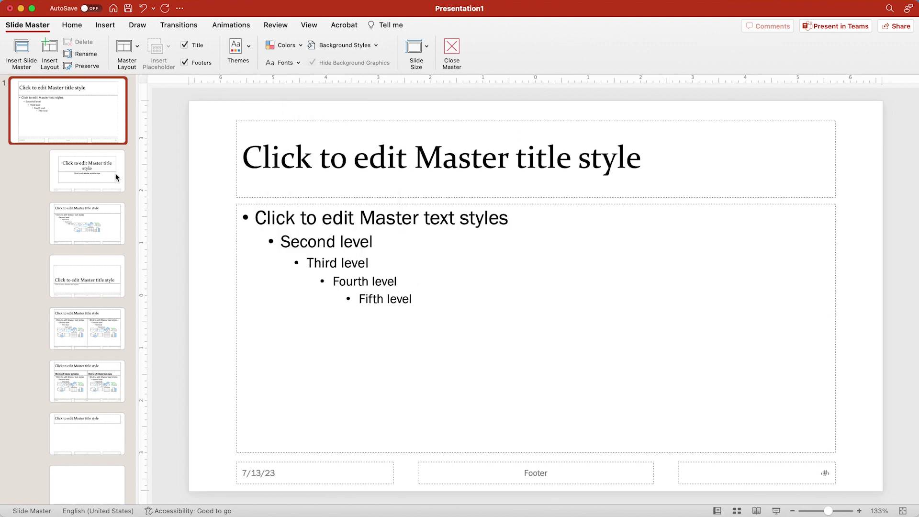
pyautogui.click(96, 168)
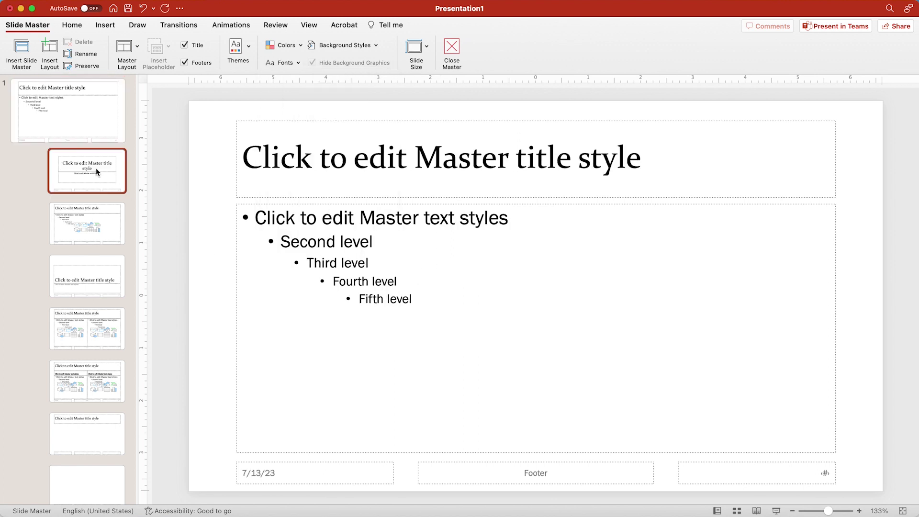
pyautogui.click(99, 234)
pyautogui.click(95, 260)
pyautogui.click(97, 334)
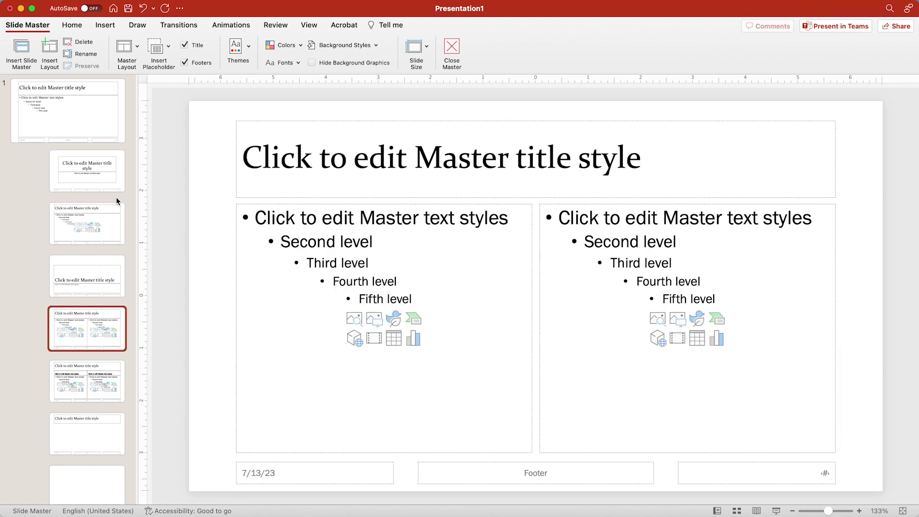
pyautogui.click(107, 112)
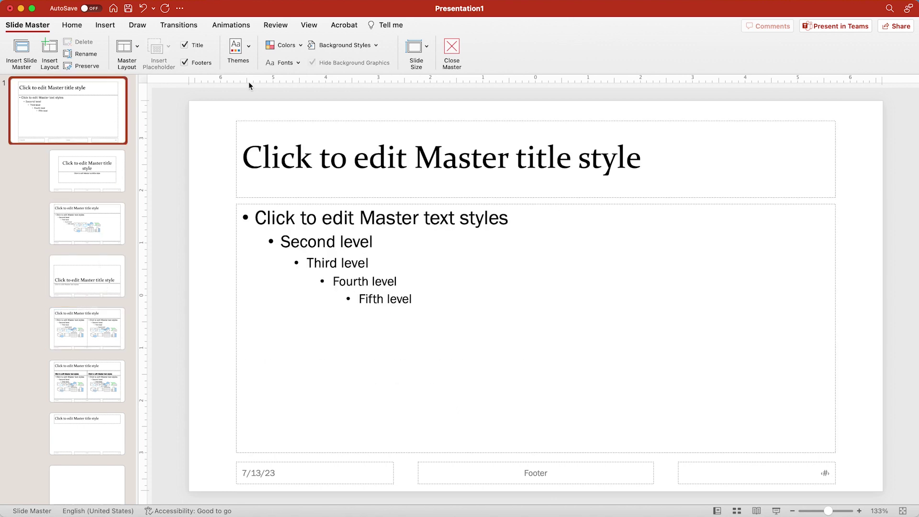
# - Close Master view and review the fonts on slides 1 to 3
pyautogui.click(454, 47)
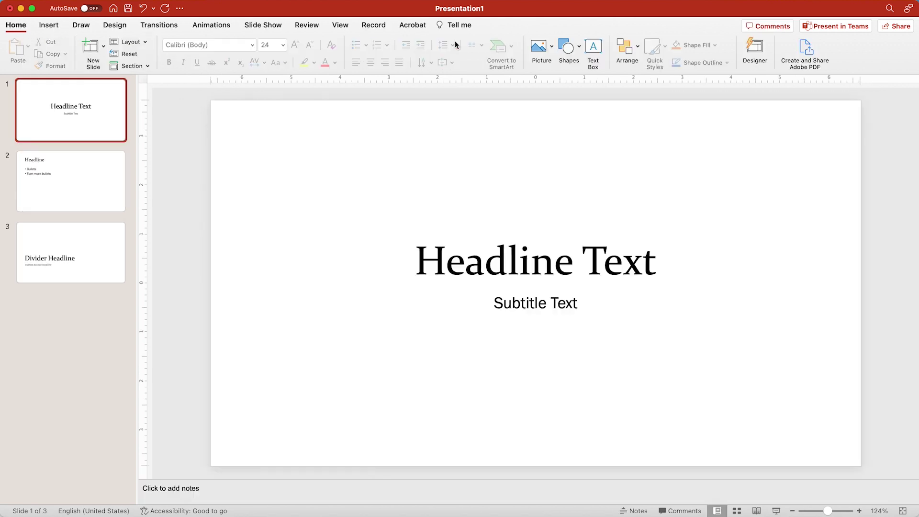
pyautogui.click(530, 261)
pyautogui.click(62, 178)
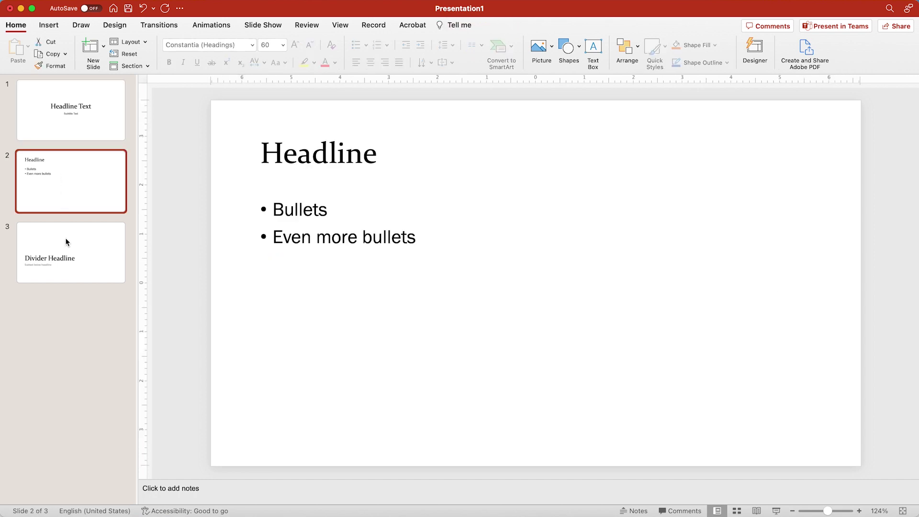
pyautogui.click(71, 252)
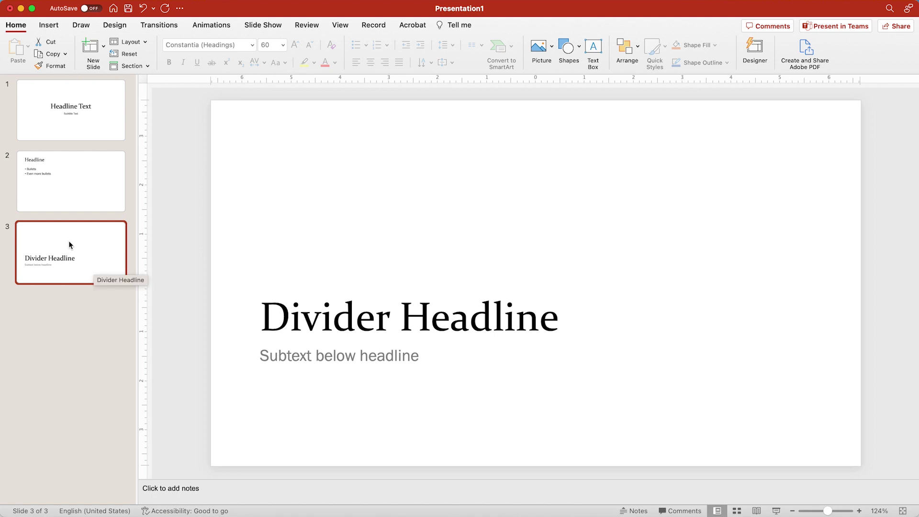
# - Return to Slide Master view with the top-level master selected
pyautogui.click(339, 25)
pyautogui.click(137, 48)
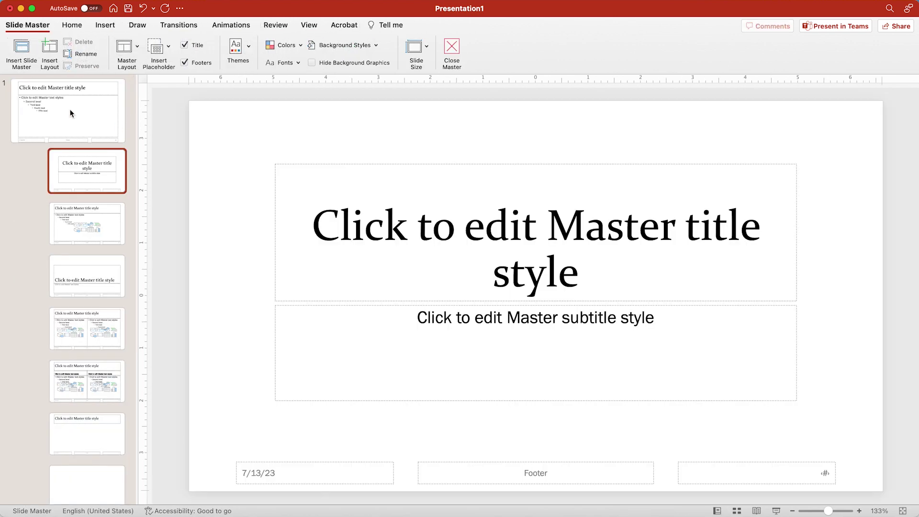
pyautogui.click(71, 113)
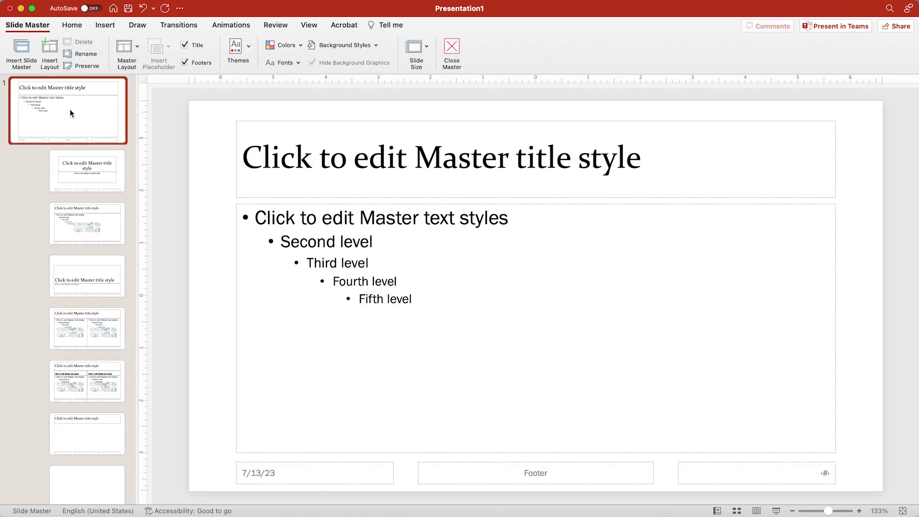
# - Set the master title text to Bodoni 72 Bold
pyautogui.click(309, 166)
pyautogui.tripleClick(309, 166)
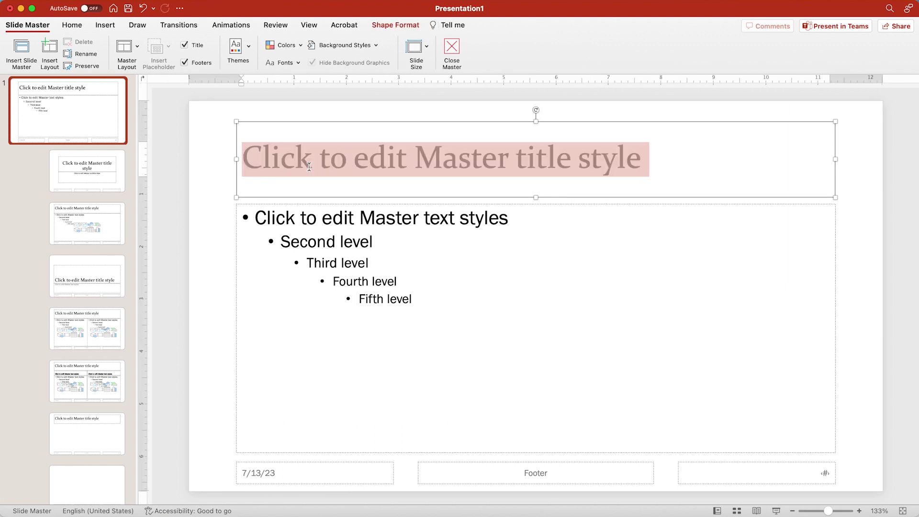
pyautogui.click(72, 26)
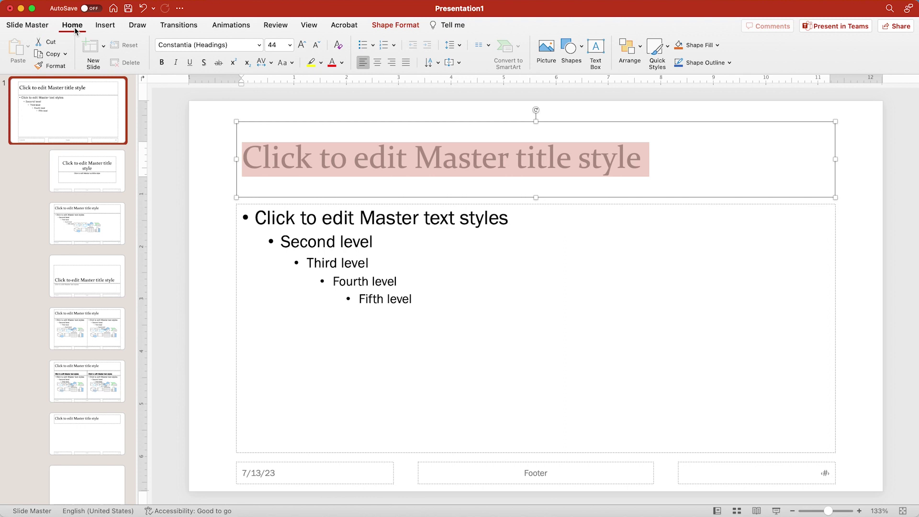
pyautogui.click(259, 45)
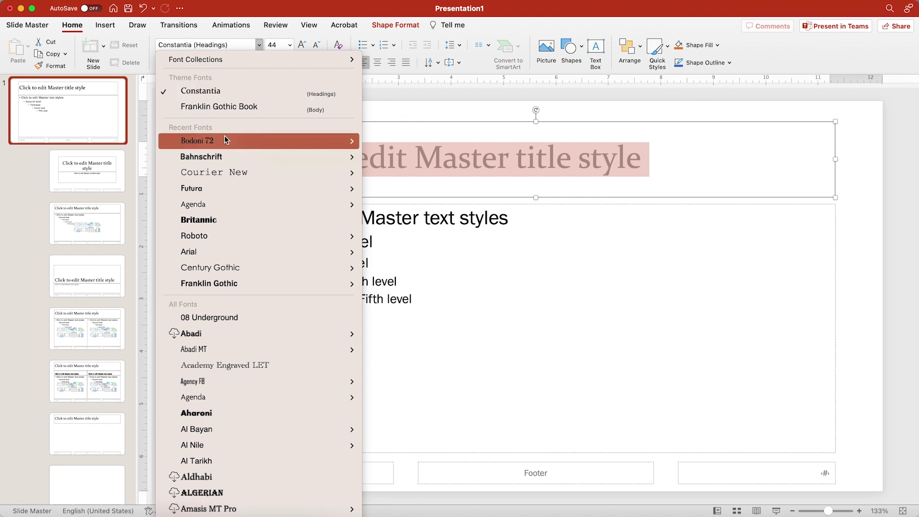
pyautogui.moveTo(318, 143)
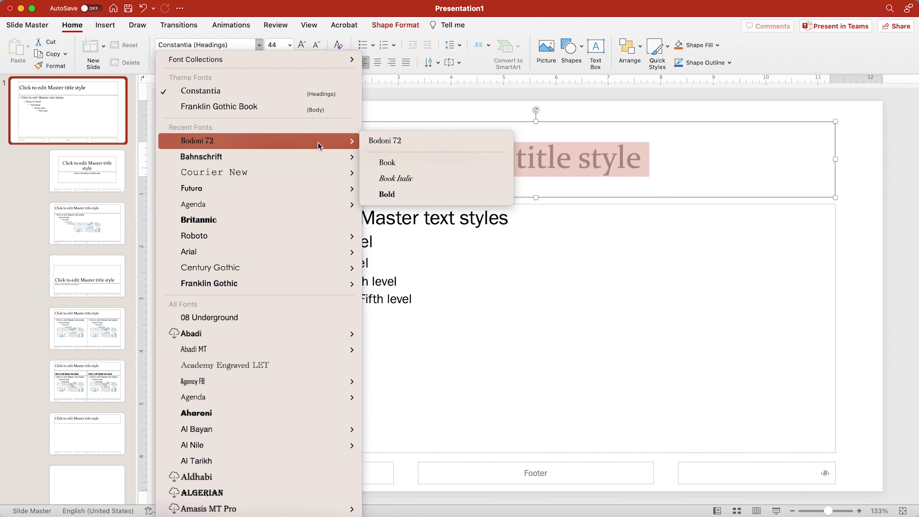
pyautogui.click(427, 194)
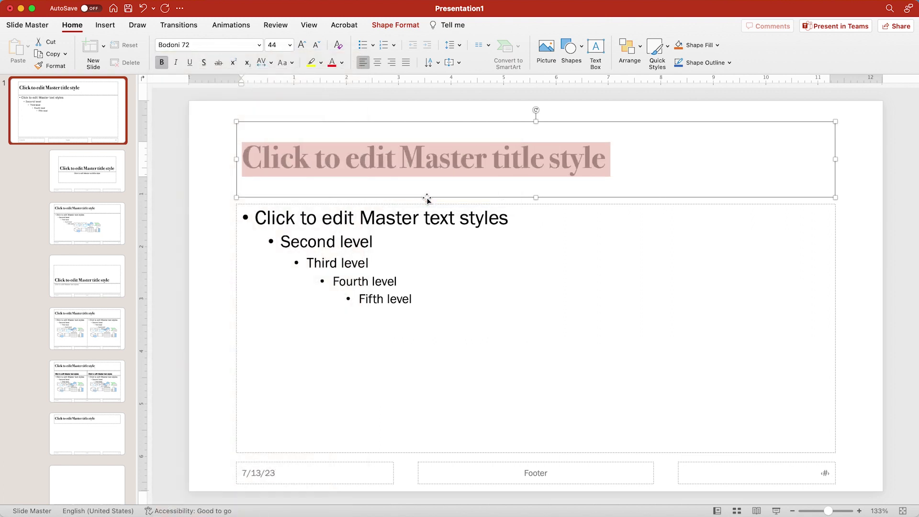
# - Set all master body text levels to Century Gothic Regular and check the layouts
pyautogui.click(418, 223)
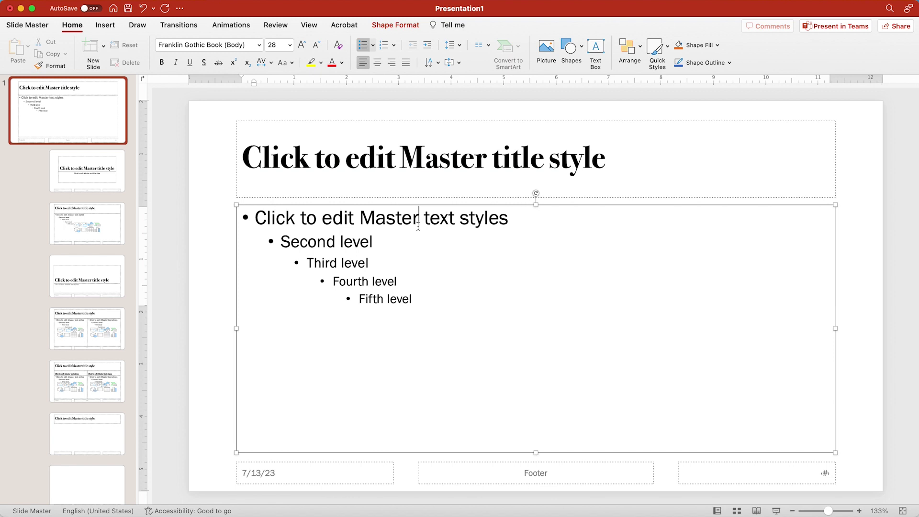
pyautogui.press('super+a')
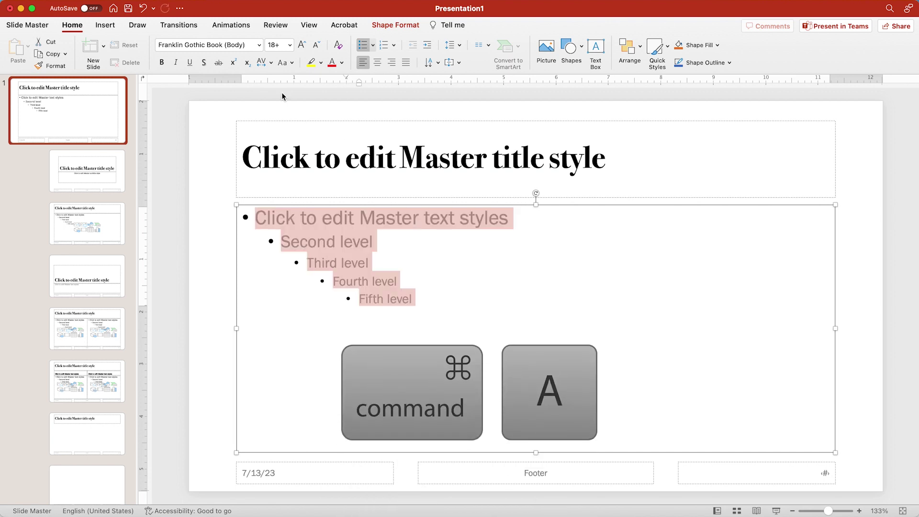
pyautogui.click(259, 45)
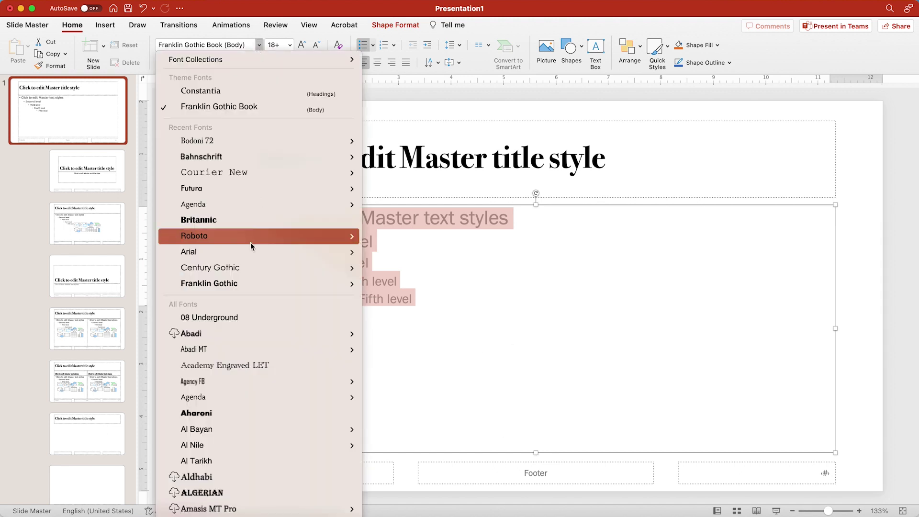
pyautogui.moveTo(251, 269)
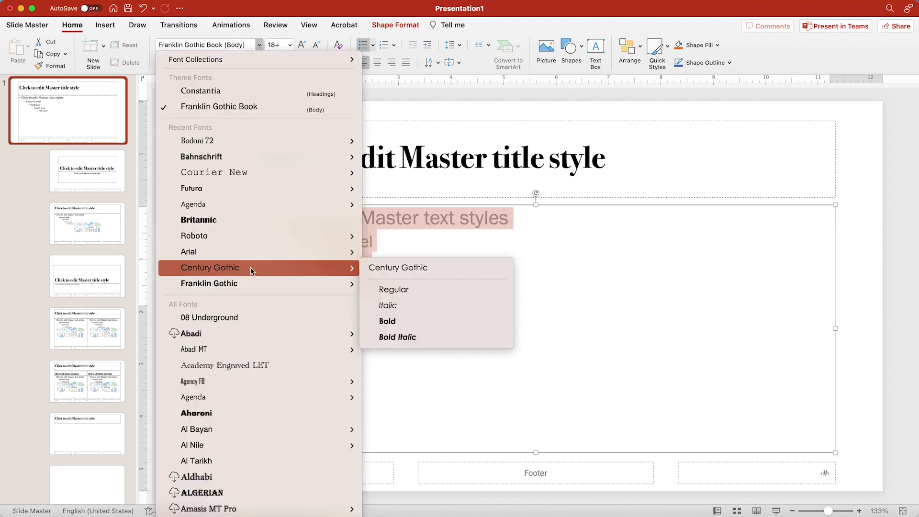
pyautogui.click(446, 284)
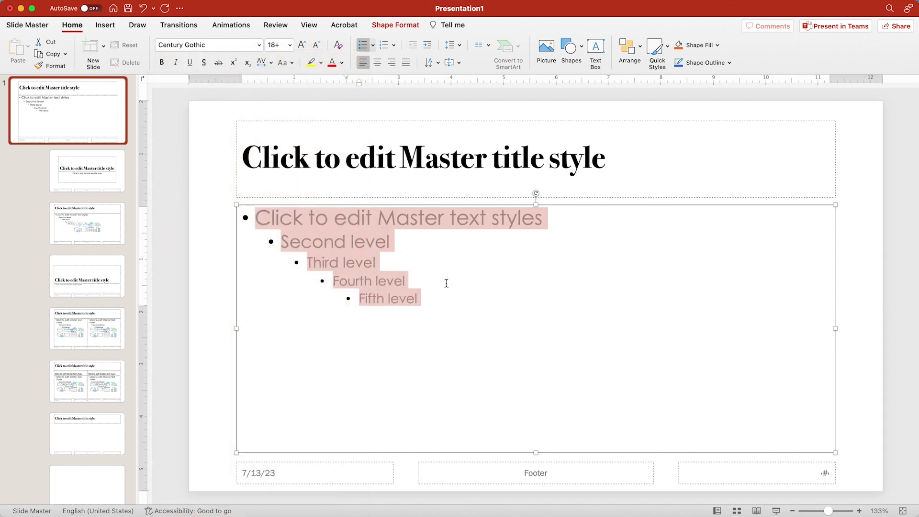
pyautogui.click(77, 175)
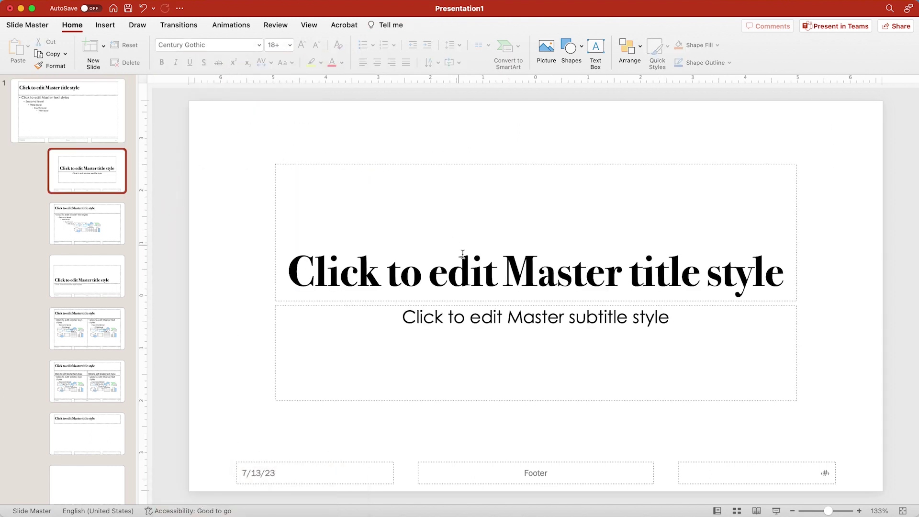
pyautogui.click(88, 213)
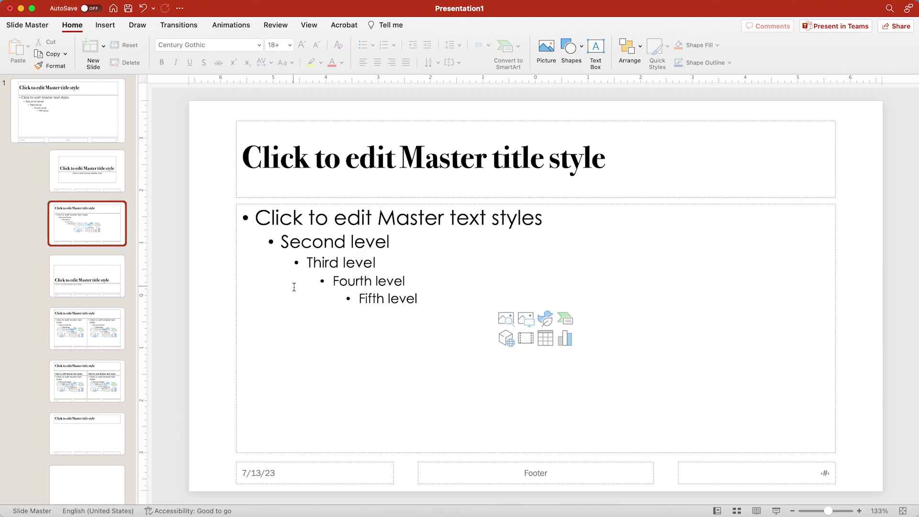
# - Close Master view and review the new fonts on slides 2 and 3
pyautogui.click(24, 27)
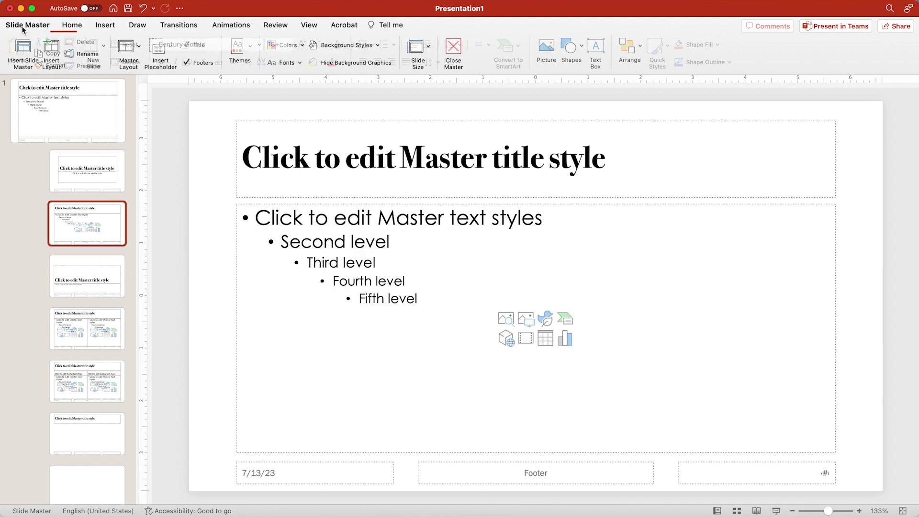
pyautogui.click(452, 48)
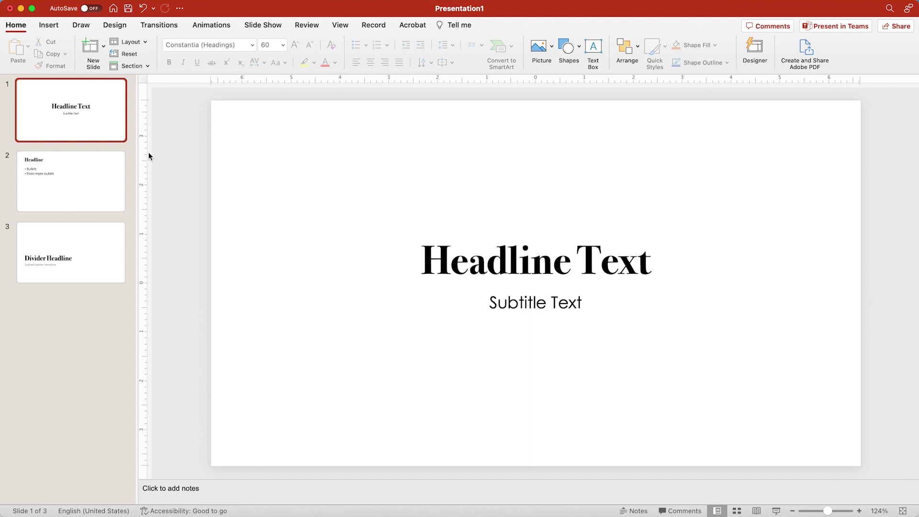
pyautogui.click(84, 175)
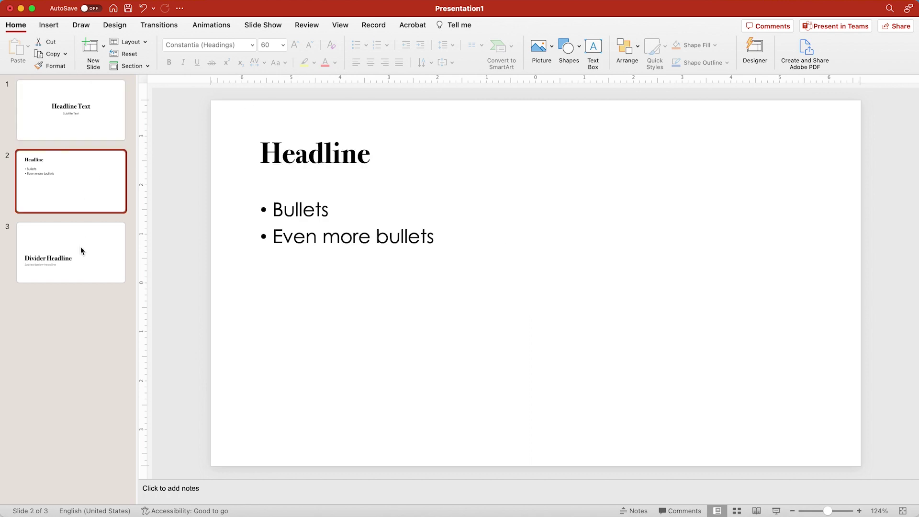
pyautogui.click(81, 250)
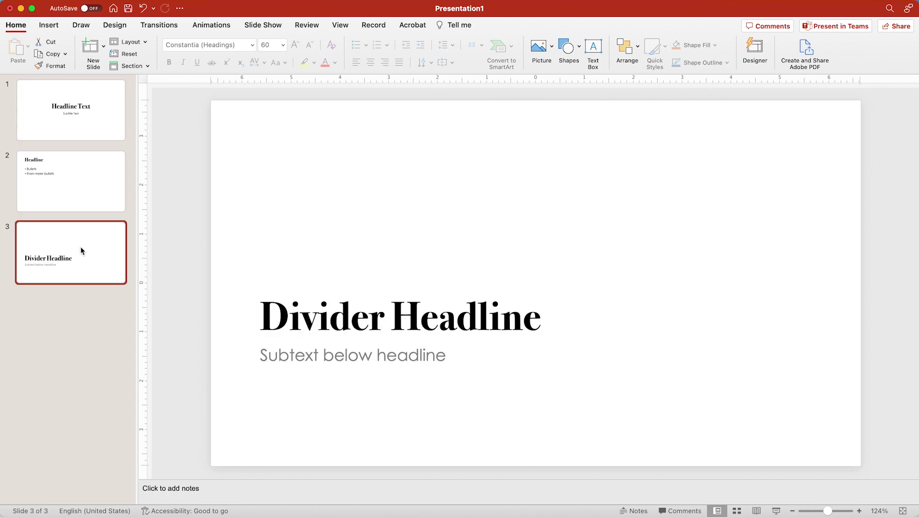
pyautogui.click(79, 187)
pyautogui.click(389, 237)
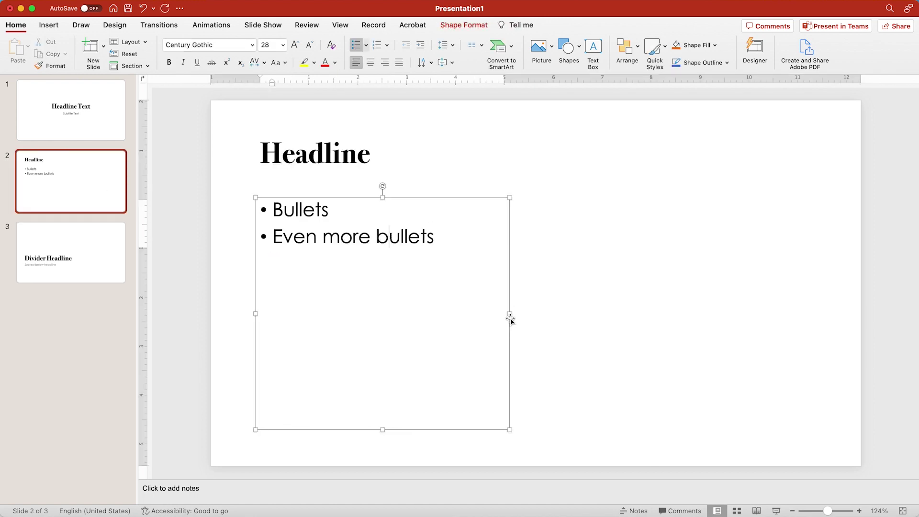
# - Draw a text box right of slide 2's bullets and type 'New text goes here.'
pyautogui.click(592, 48)
pyautogui.moveTo(536, 198); pyautogui.dragTo(823, 431)
pyautogui.write('New tex')
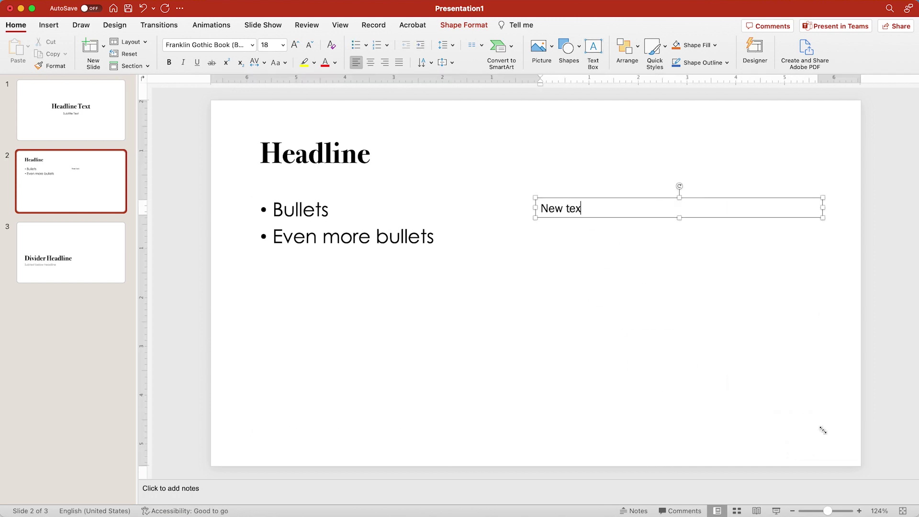
pyautogui.write('t goes here.')
# - Set the text box to Century Gothic Regular and make it the default text box
pyautogui.tripleClick(638, 206)
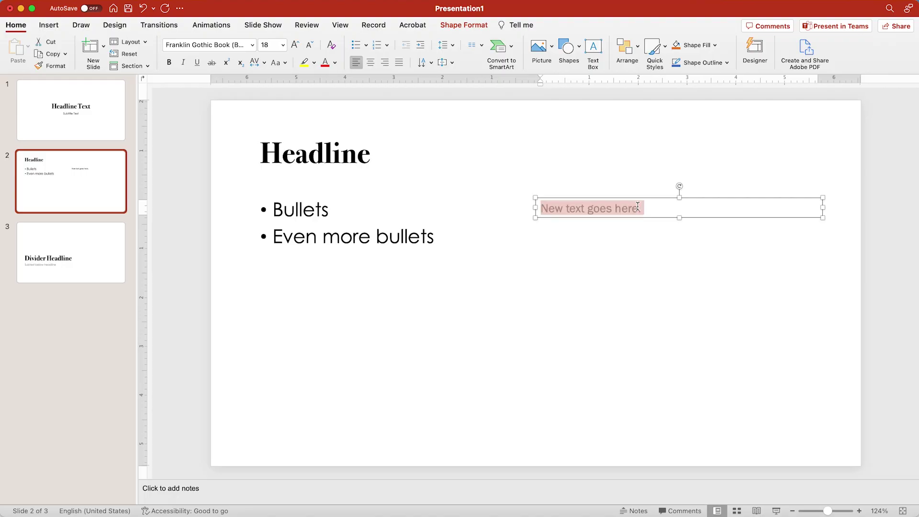
pyautogui.click(253, 45)
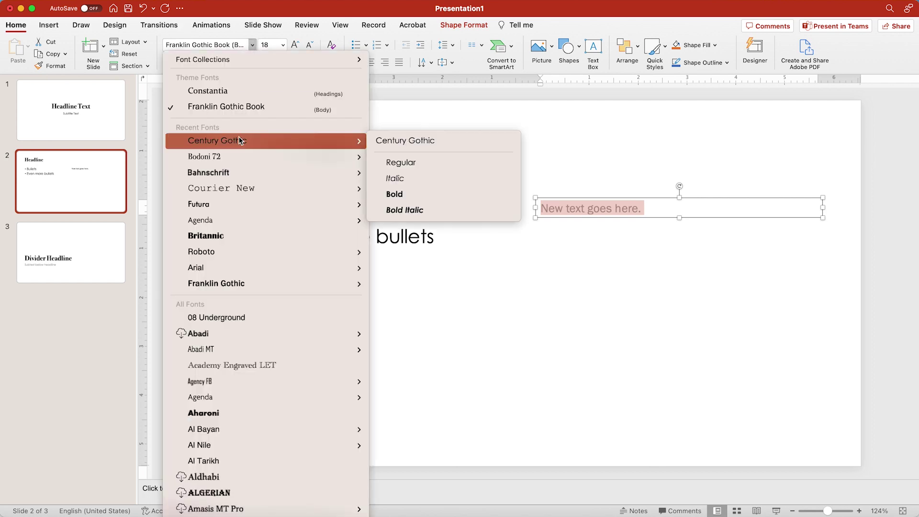
pyautogui.click(410, 163)
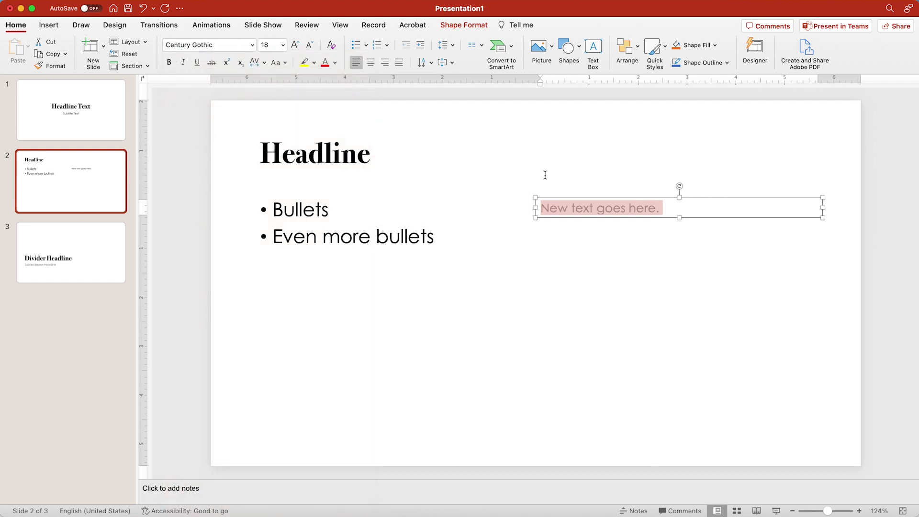
pyautogui.click(675, 212)
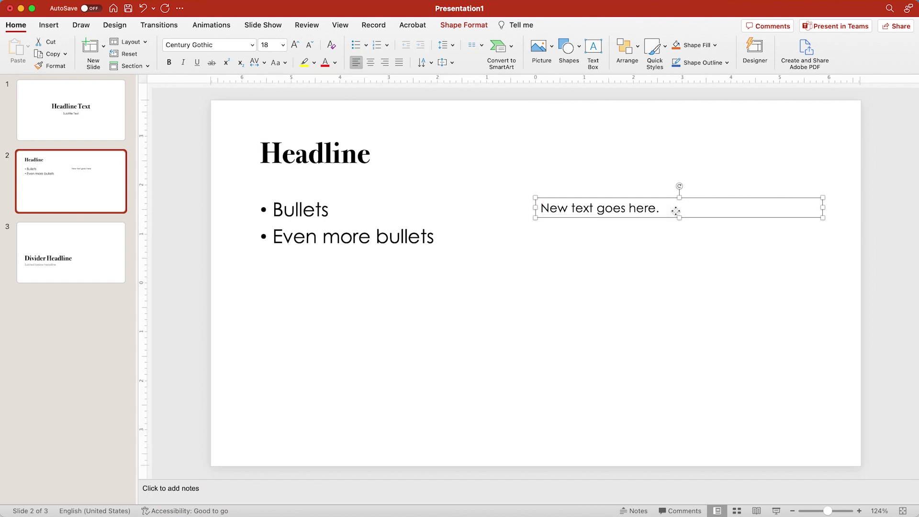
pyautogui.rightClick(625, 217)
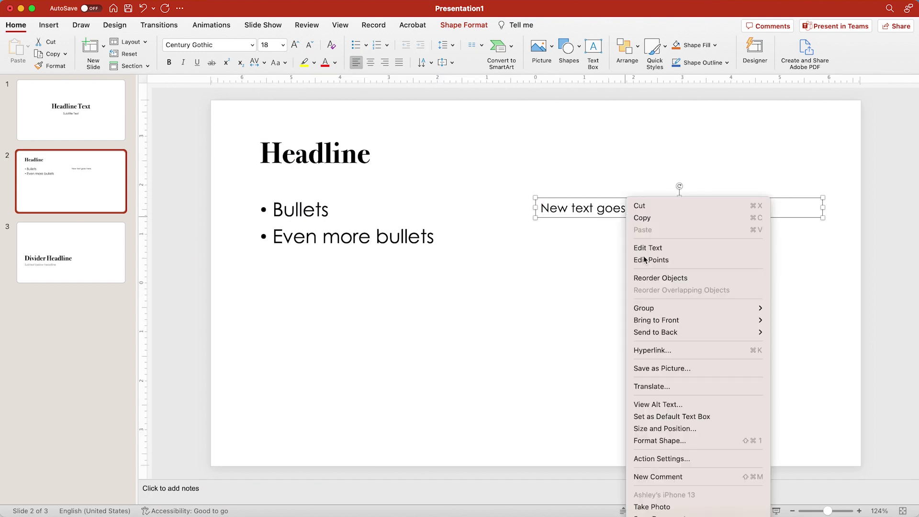
pyautogui.click(741, 417)
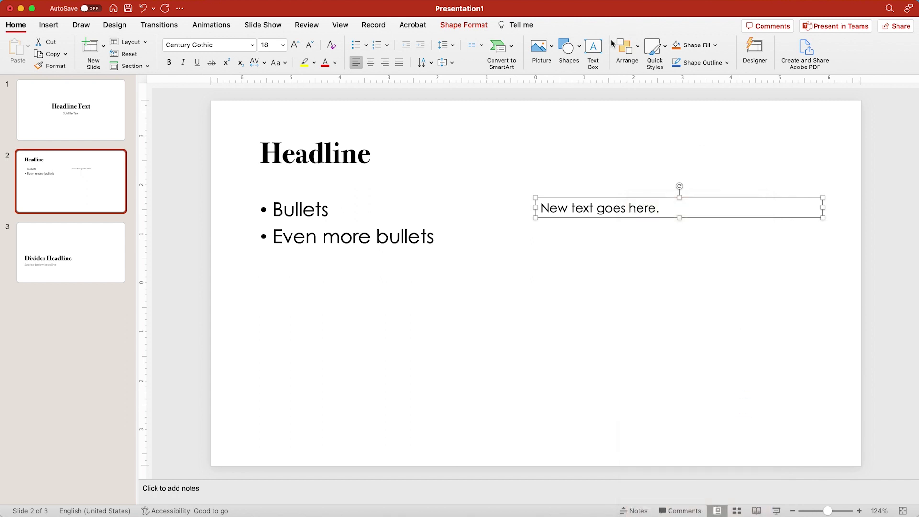
pyautogui.click(625, 152)
# - Draw a second text box below it reading 'New text box, who dis?'
pyautogui.click(594, 50)
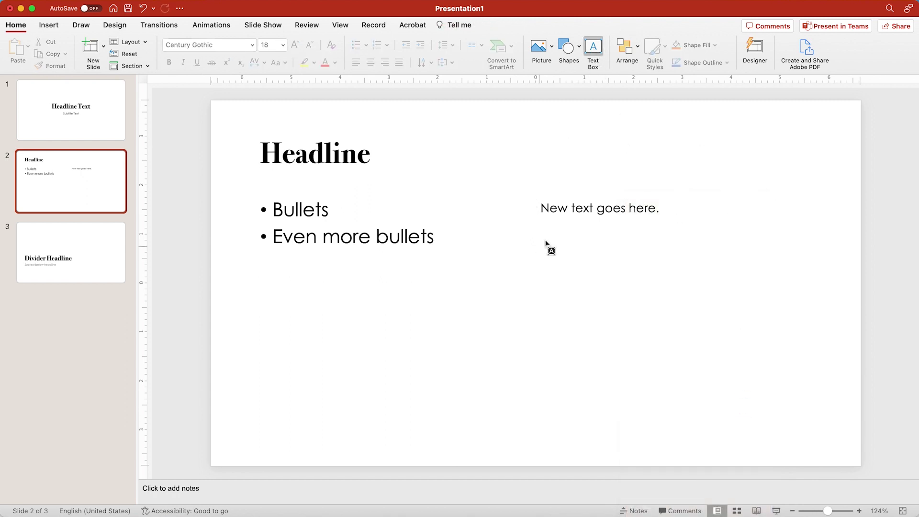
pyautogui.moveTo(542, 234); pyautogui.dragTo(805, 280)
pyautogui.write('New text box, who dis?')
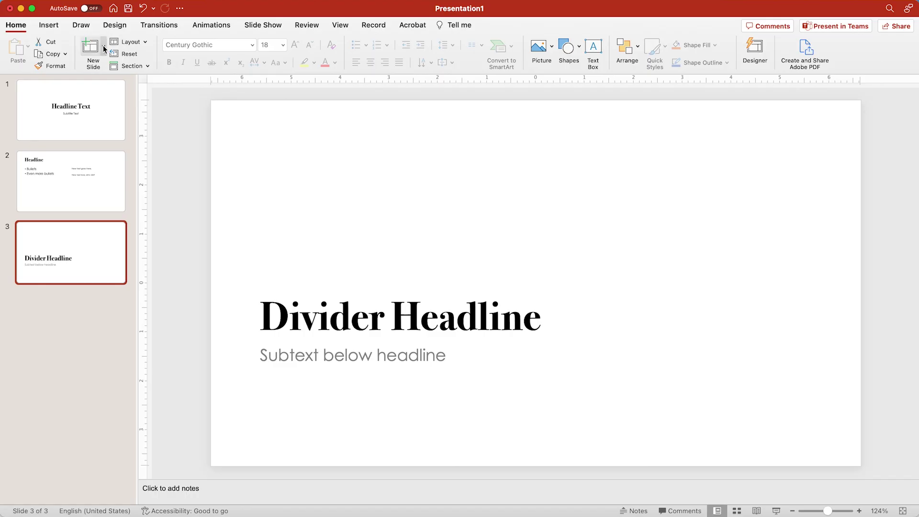
# - Add a blank slide 4 with a square rectangle duplicated into a row
pyautogui.click(103, 46)
pyautogui.click(165, 132)
pyautogui.click(568, 47)
pyautogui.click(621, 80)
pyautogui.moveTo(268, 219); pyautogui.dragTo(365, 317)
pyautogui.keyDown('alt'); pyautogui.moveTo(313, 262); pyautogui.dragTo(692, 263); pyautogui.keyUp('alt')
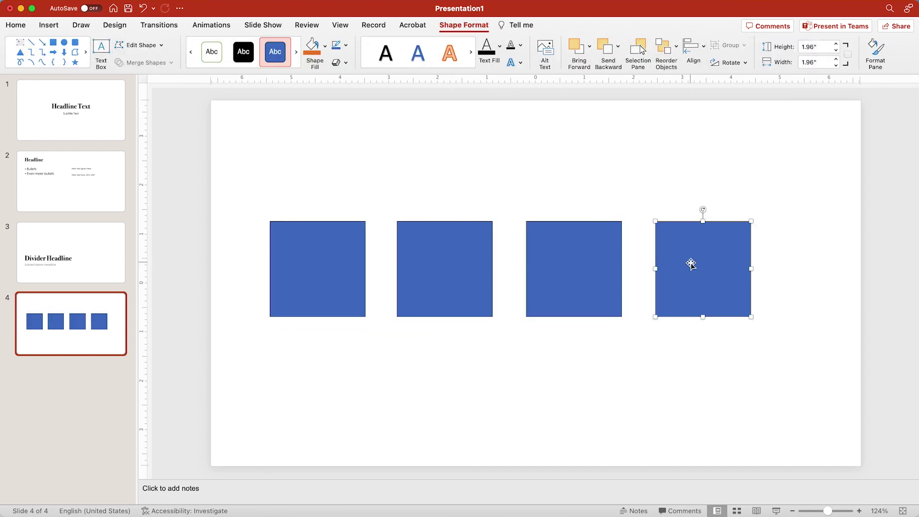
# - Fill the second, third and fourth squares orange, gold and green
pyautogui.click(445, 254)
pyautogui.click(325, 45)
pyautogui.click(363, 98)
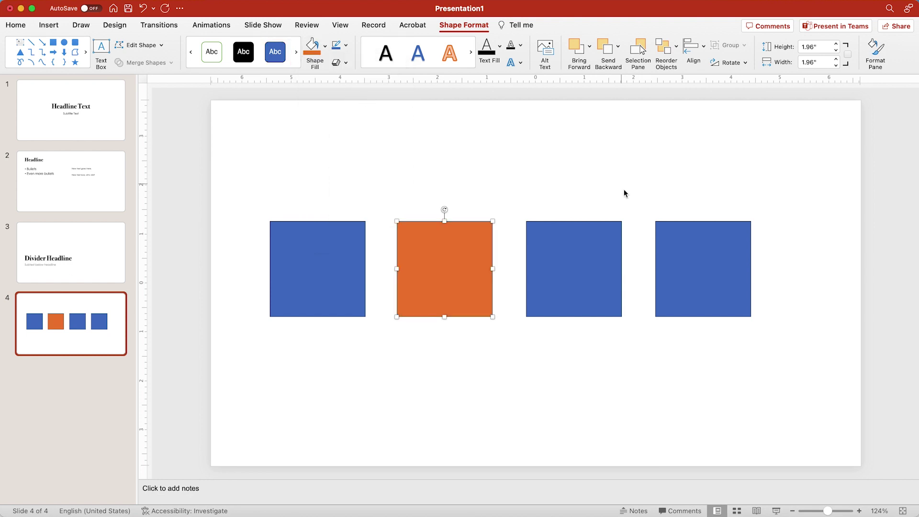
pyautogui.click(569, 238)
pyautogui.click(327, 46)
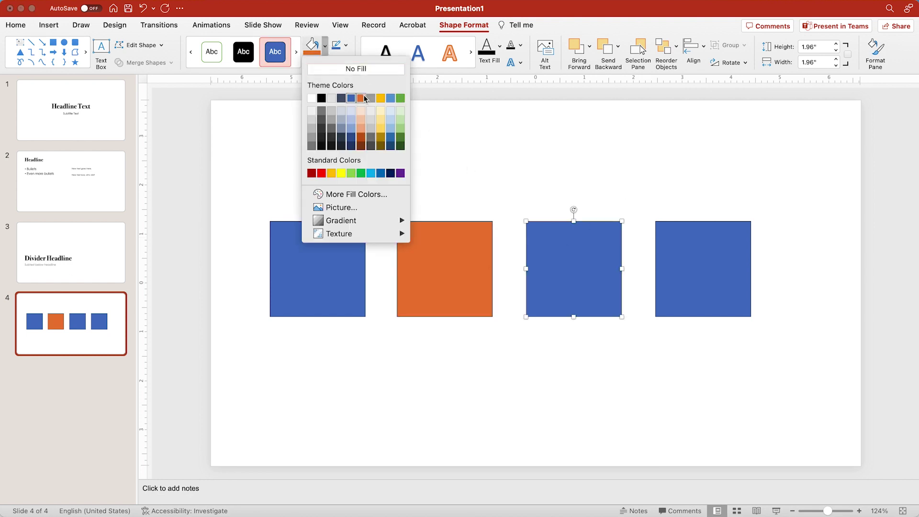
pyautogui.click(382, 98)
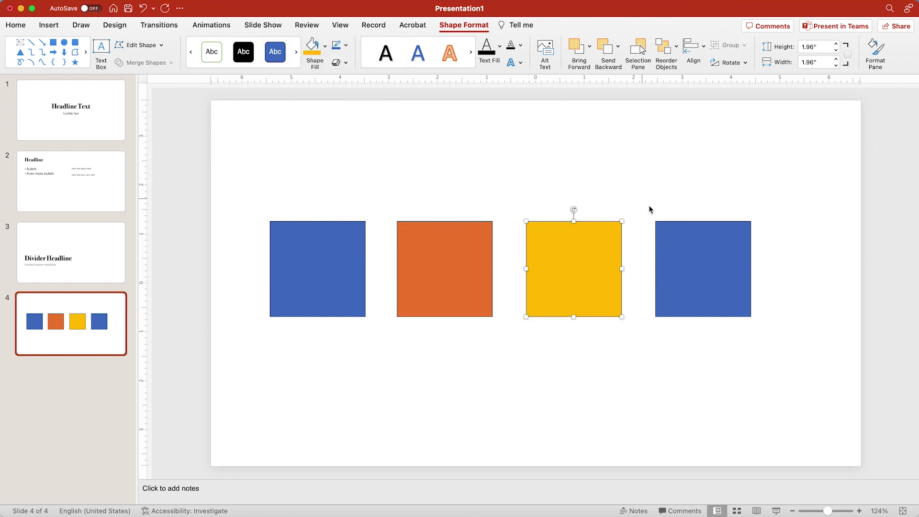
pyautogui.click(694, 244)
pyautogui.click(326, 47)
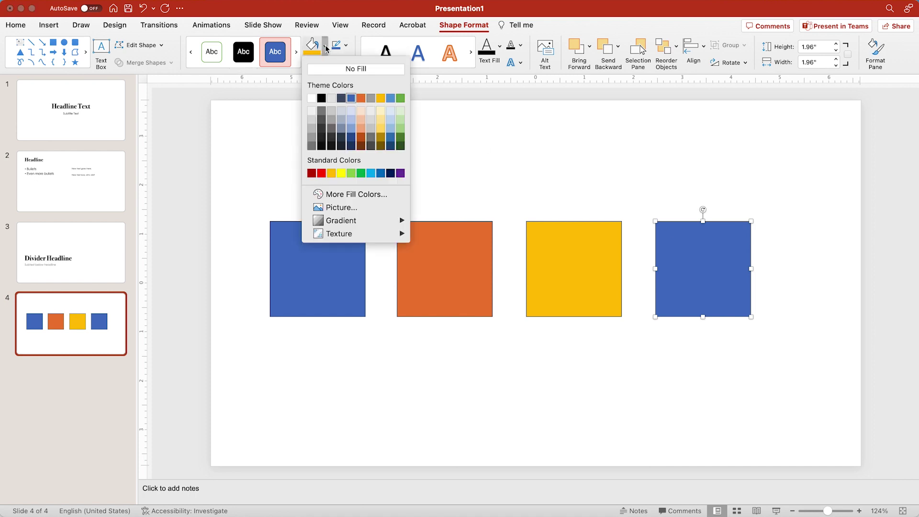
pyautogui.click(399, 97)
# - Select all four squares and shift the row slightly right
pyautogui.click(474, 160)
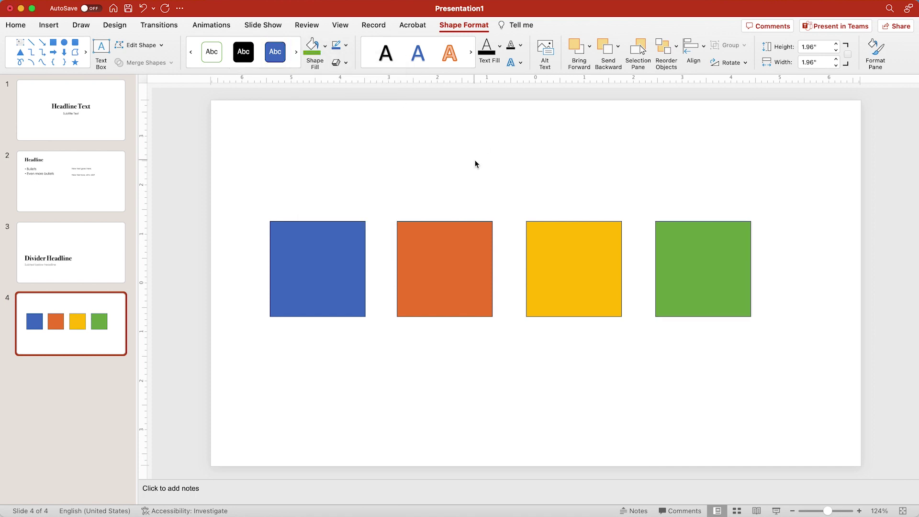
pyautogui.moveTo(369, 180); pyautogui.dragTo(799, 362)
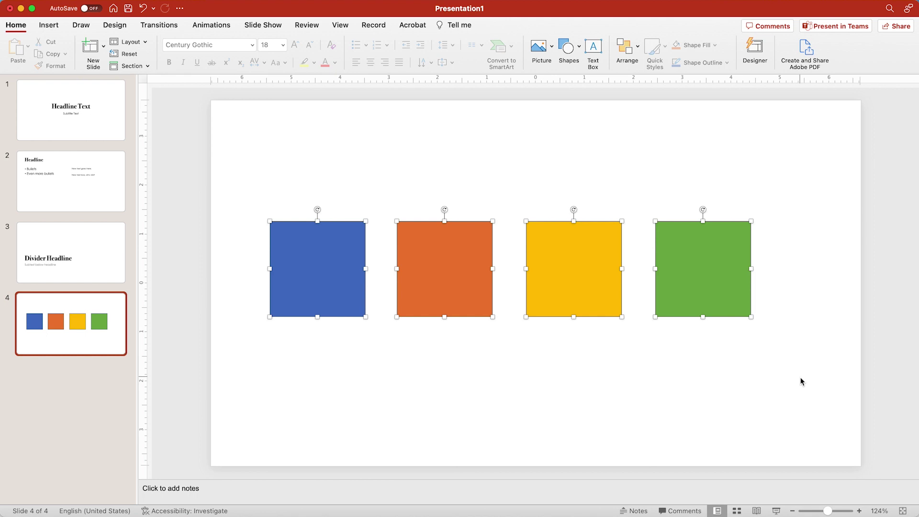
pyautogui.moveTo(709, 281); pyautogui.dragTo(733, 297)
pyautogui.click(685, 156)
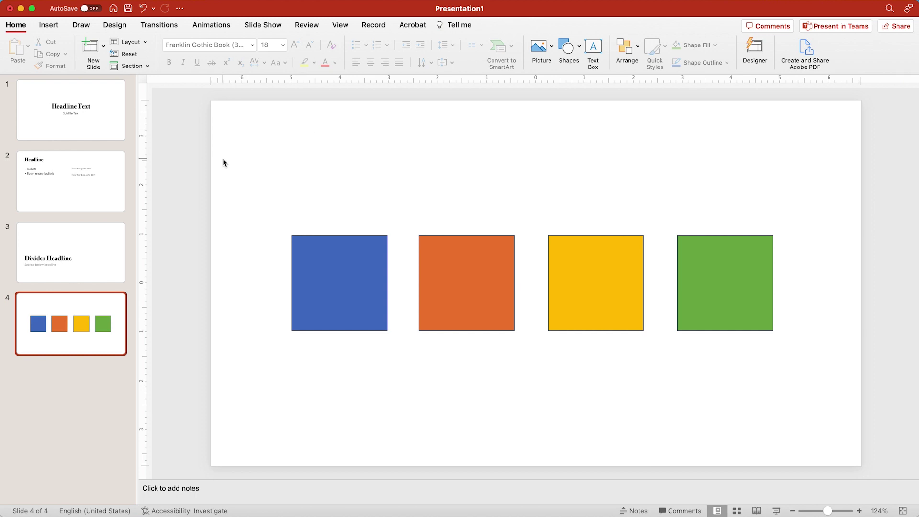
# - Apply the Paper colour scheme from the Design variant colours
pyautogui.click(115, 25)
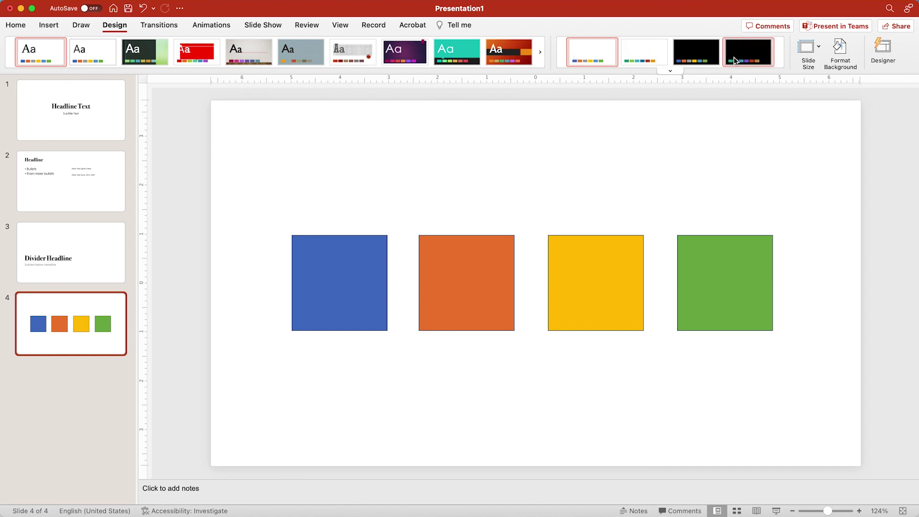
pyautogui.click(671, 71)
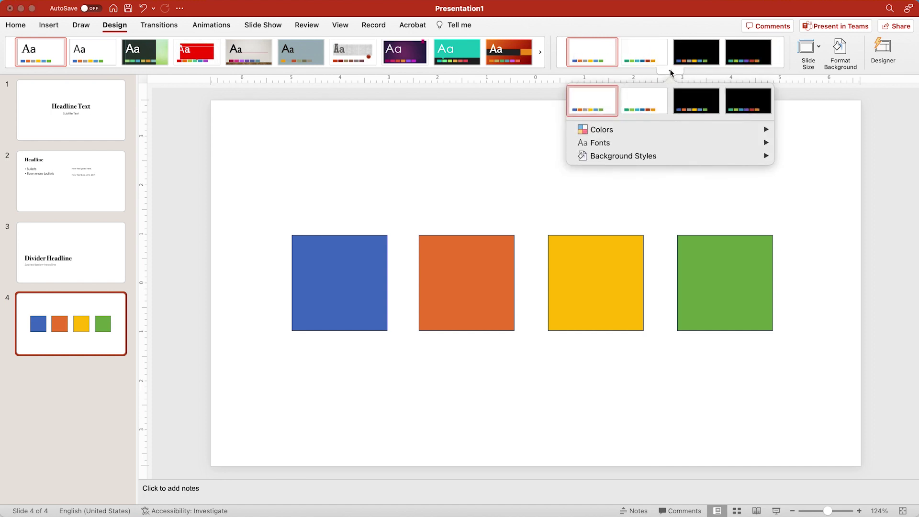
pyautogui.moveTo(646, 129)
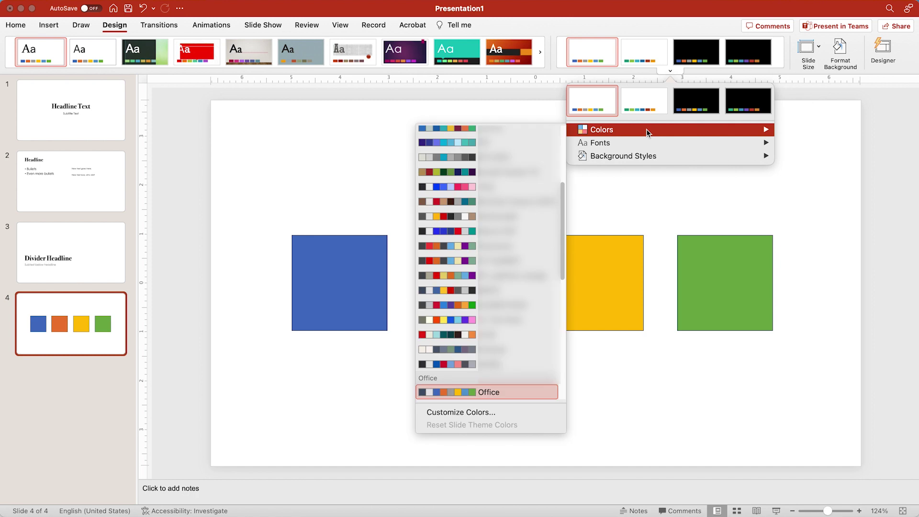
pyautogui.scroll(-5, 457, 307)
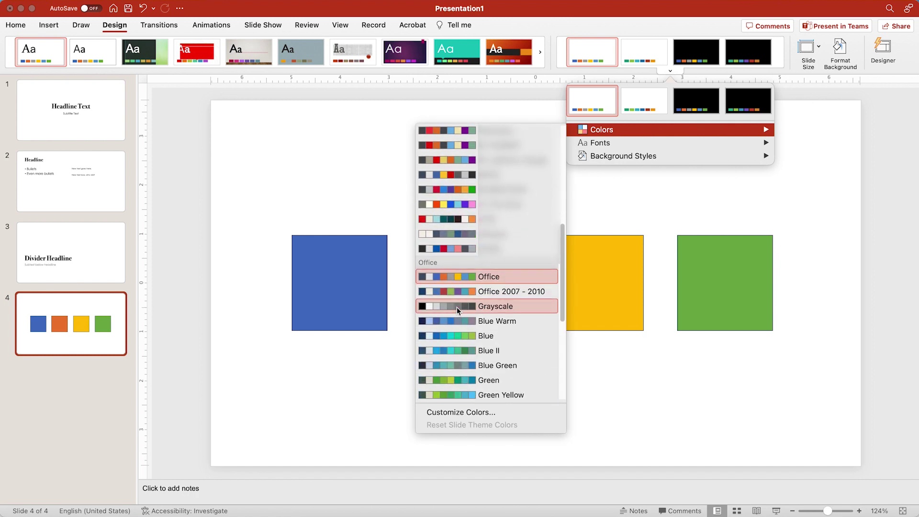
pyautogui.scroll(-3, 457, 307)
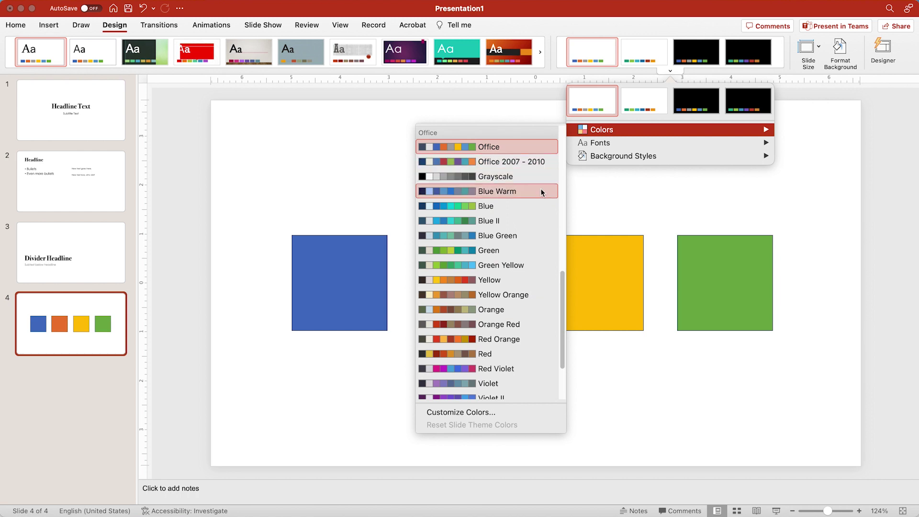
pyautogui.scroll(-3, 530, 284)
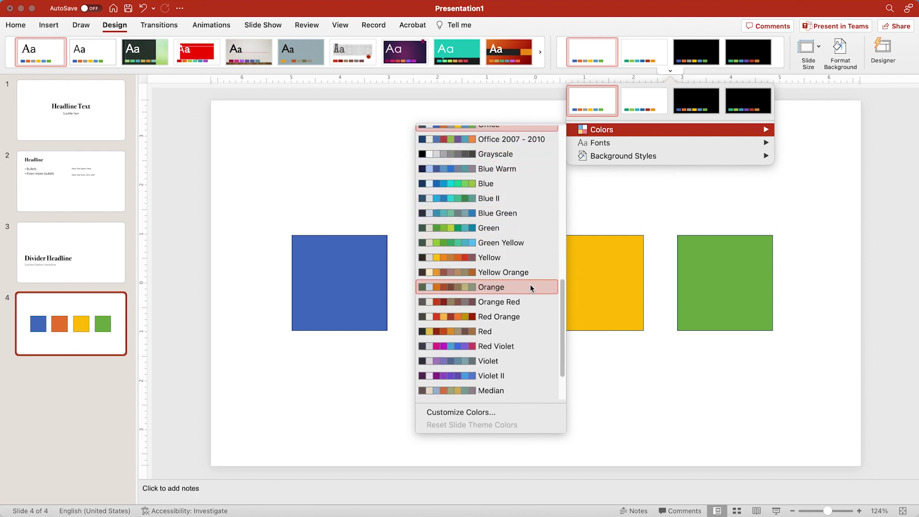
pyautogui.scroll(-1, 530, 285)
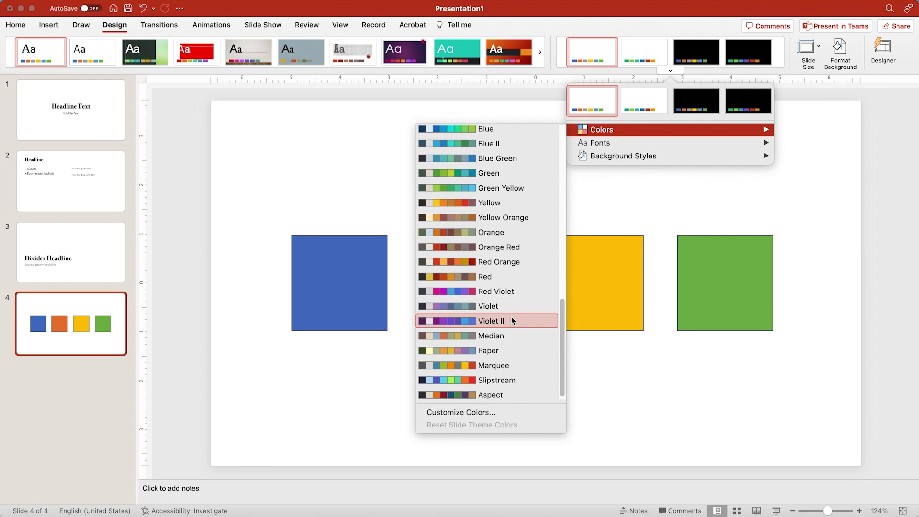
pyautogui.click(463, 352)
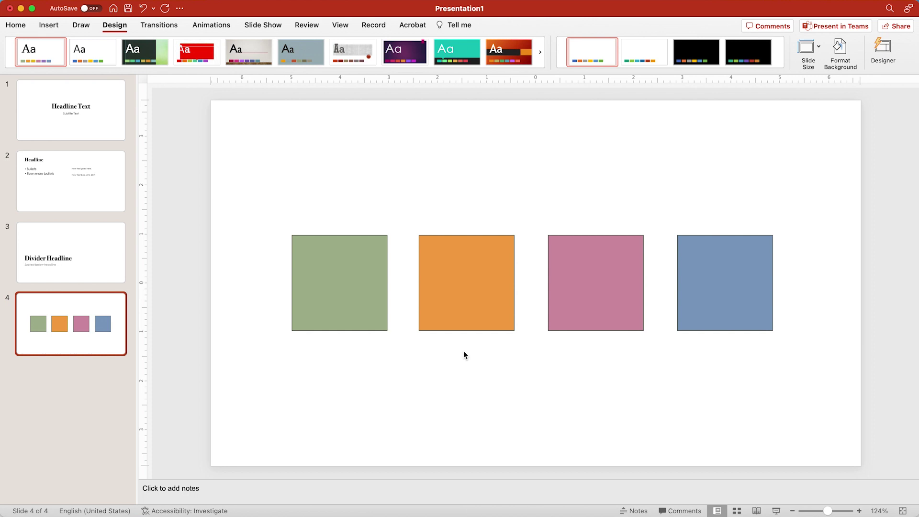
# - Switch to the Aspect colour scheme and inspect the dark red square's fill colours
pyautogui.click(669, 71)
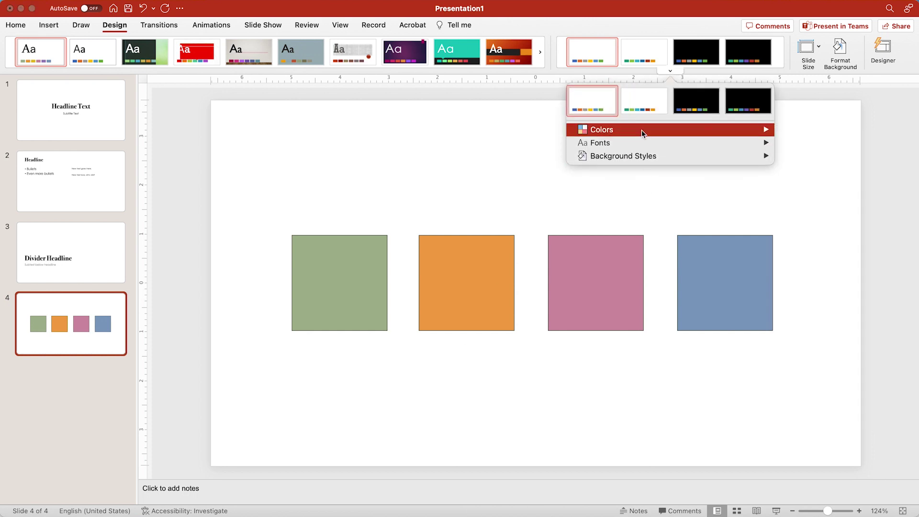
pyautogui.scroll(-10, 545, 270)
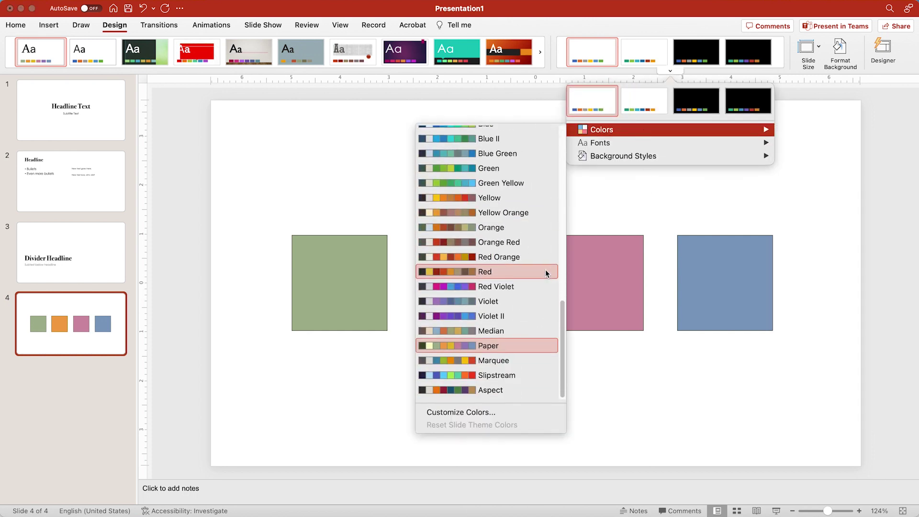
pyautogui.click(507, 390)
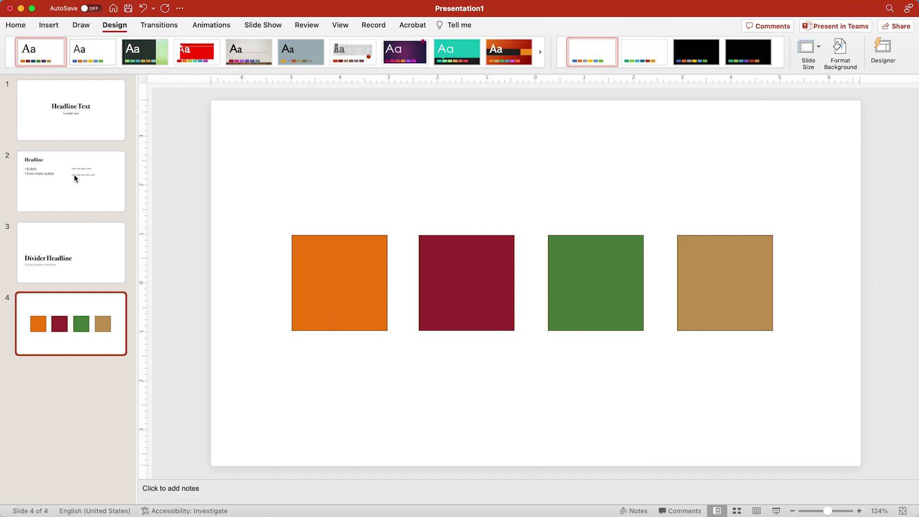
pyautogui.click(16, 26)
pyautogui.click(486, 277)
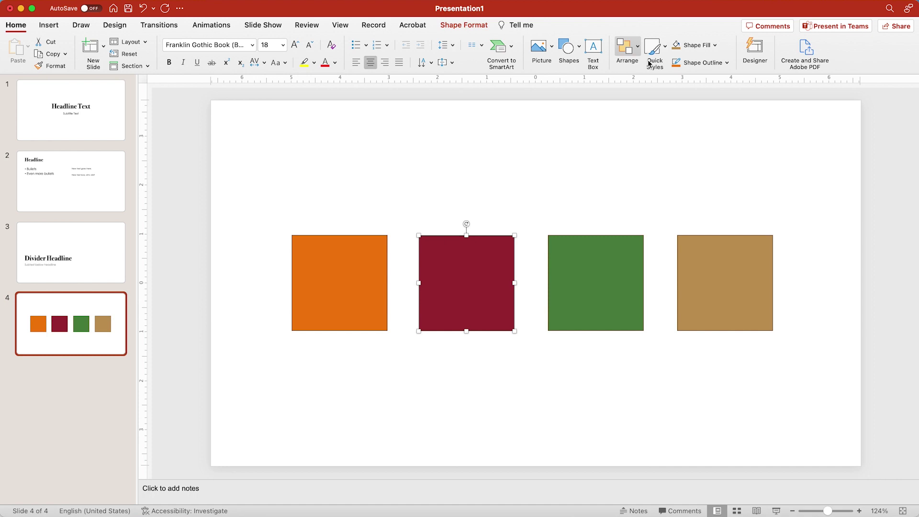
pyautogui.click(715, 45)
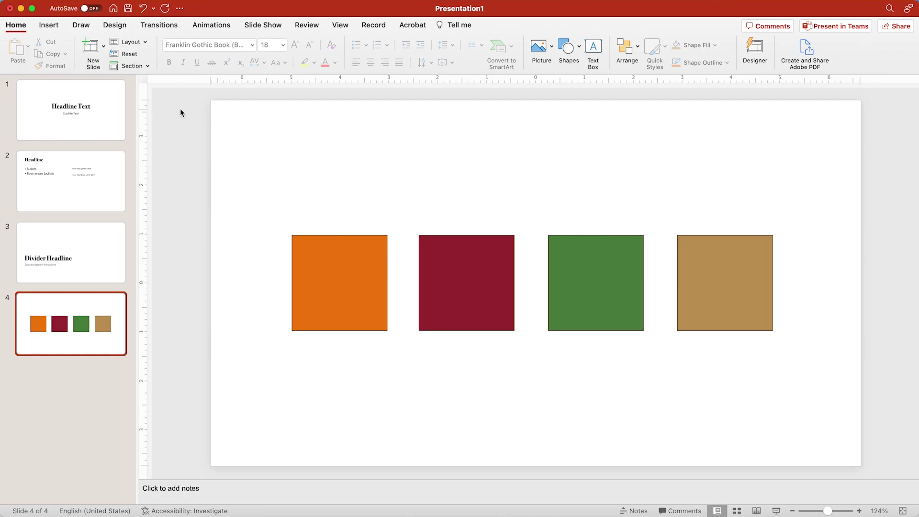
# - Start Customize Colors for a new theme colour set and edit the Dark 2 colour
pyautogui.click(118, 27)
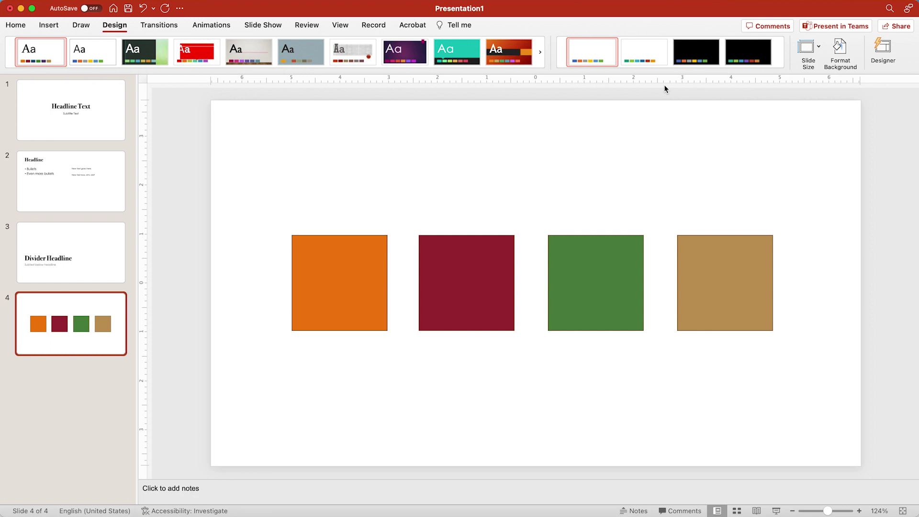
pyautogui.click(670, 70)
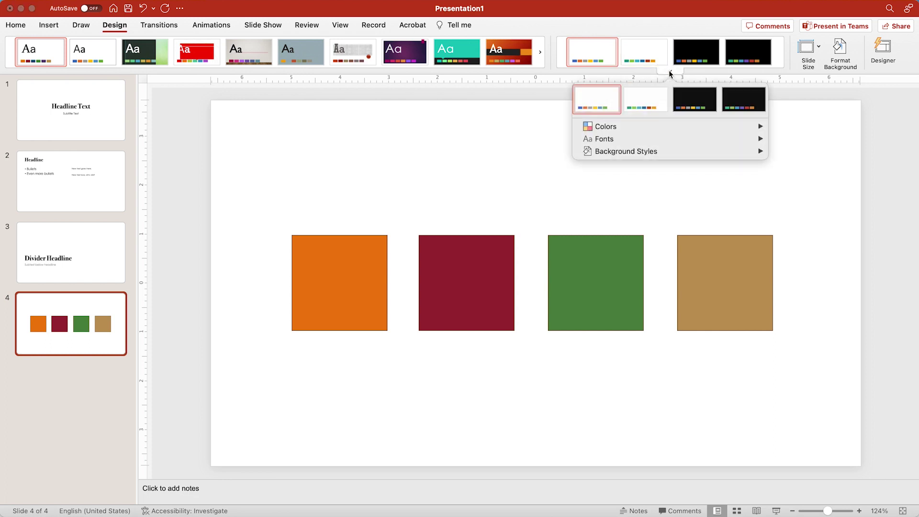
pyautogui.moveTo(619, 134)
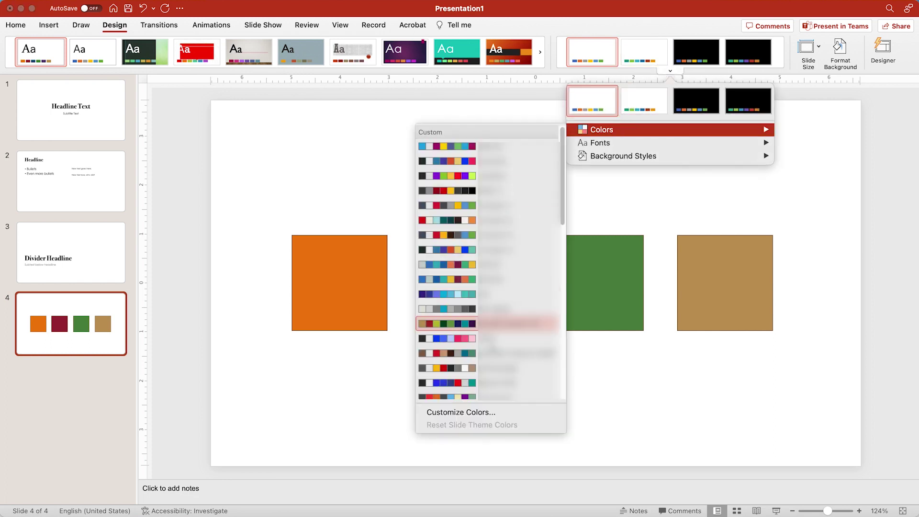
pyautogui.click(461, 413)
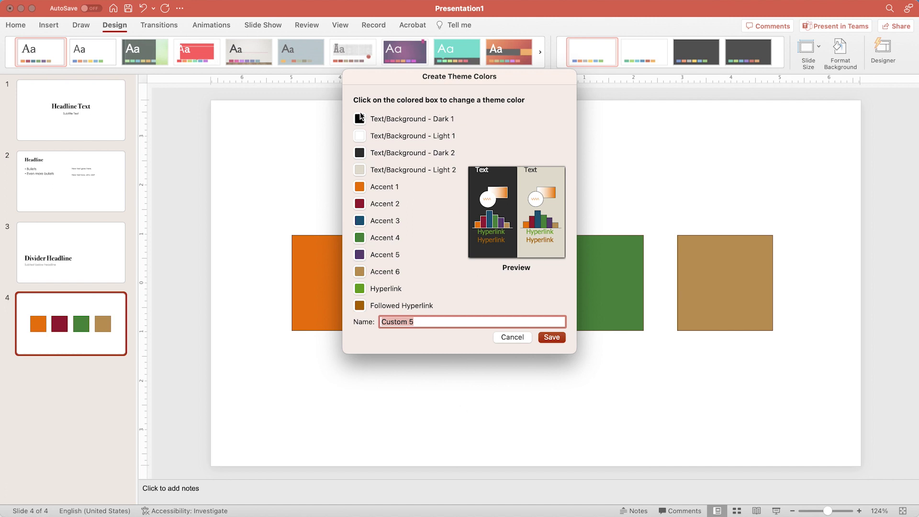
pyautogui.click(360, 152)
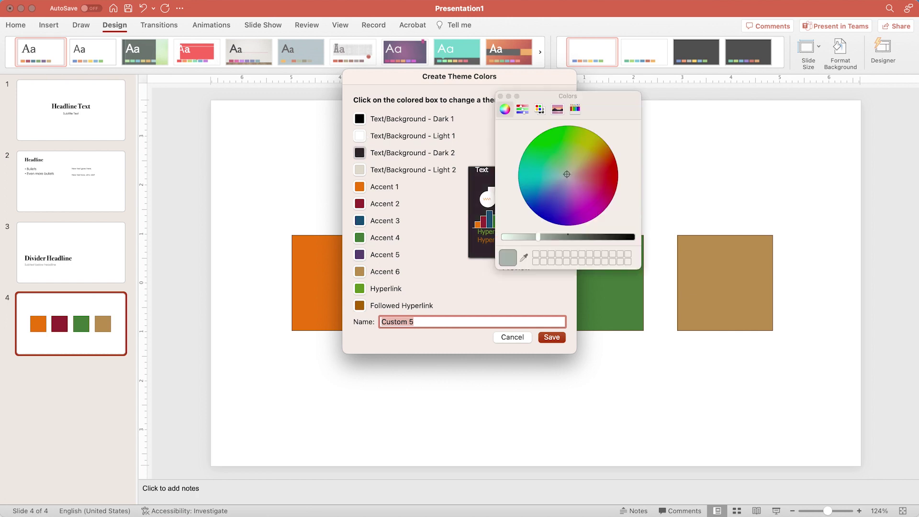
# - Explore the Dark 2 picker's RGB, wheel, list, spectrum and pencil views, trying Sky
pyautogui.click(522, 109)
pyautogui.click(619, 230)
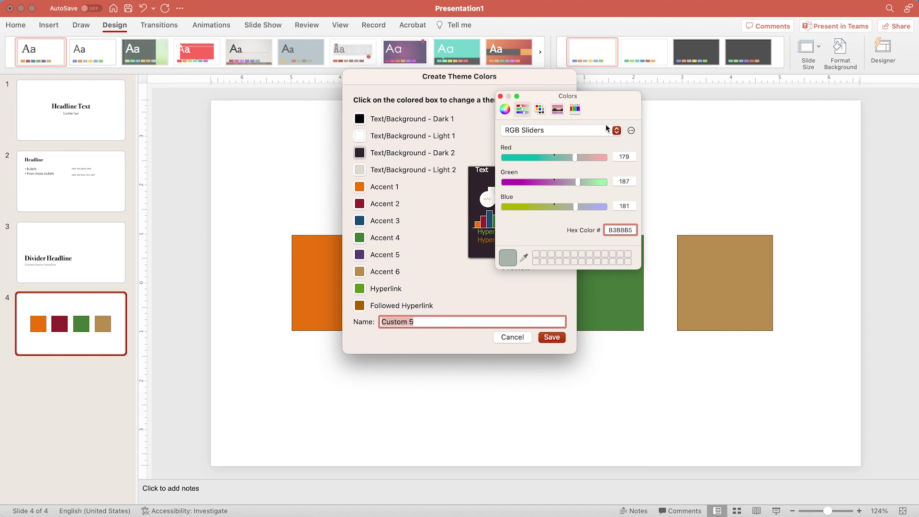
pyautogui.click(509, 112)
pyautogui.click(523, 109)
pyautogui.doubleClick(610, 229)
pyautogui.click(541, 109)
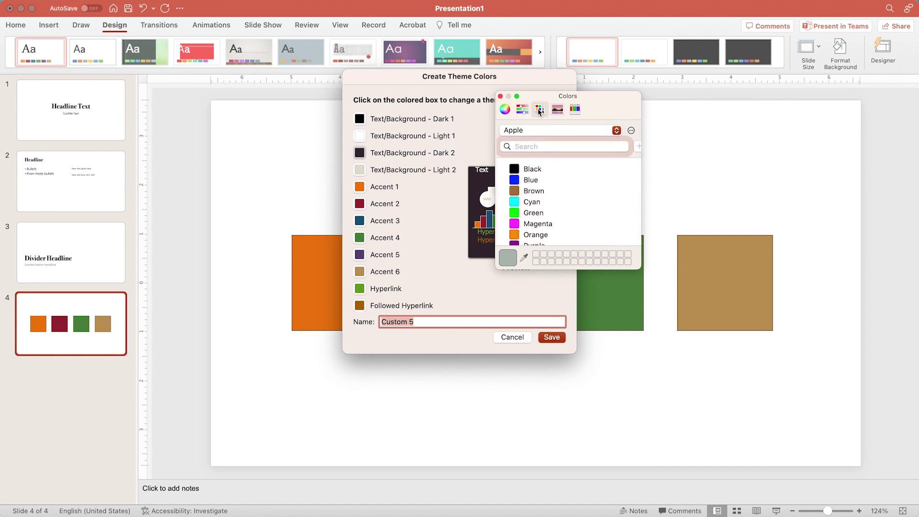
pyautogui.scroll(-3, 568, 196)
pyautogui.scroll(3, 567, 196)
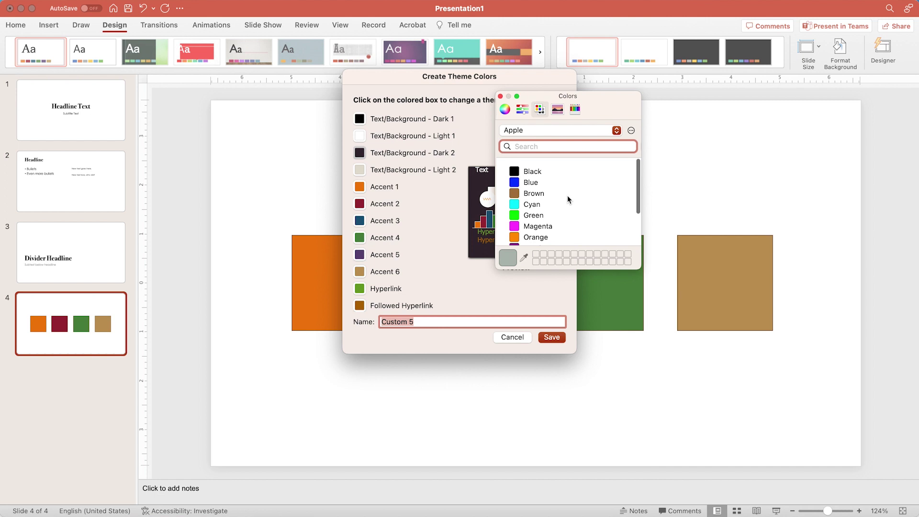
pyautogui.click(557, 109)
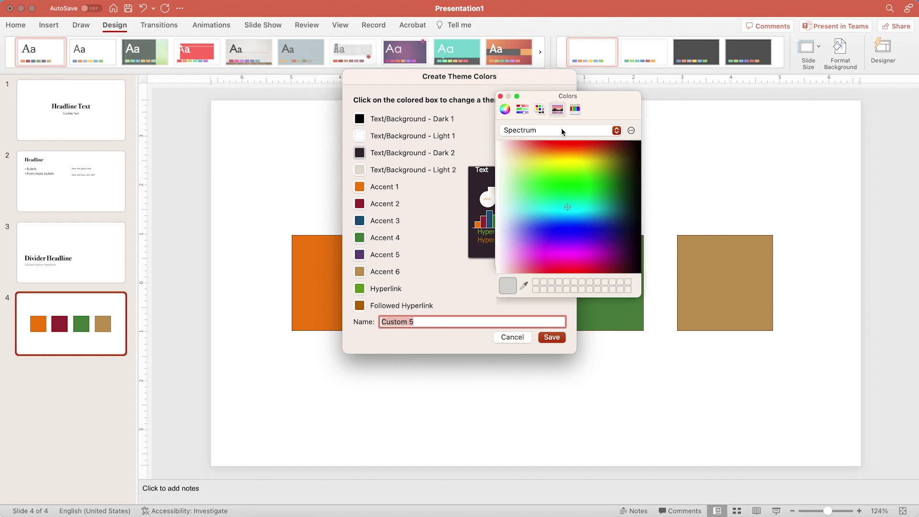
pyautogui.click(506, 110)
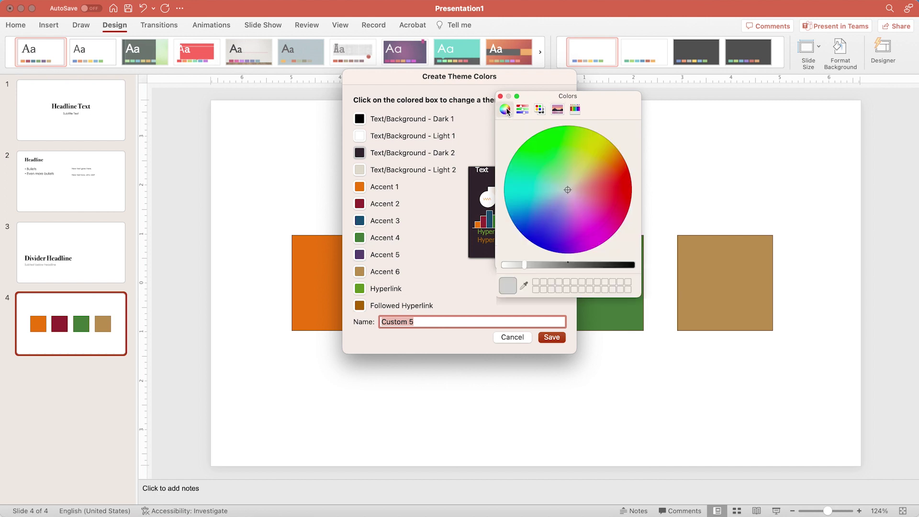
pyautogui.click(575, 109)
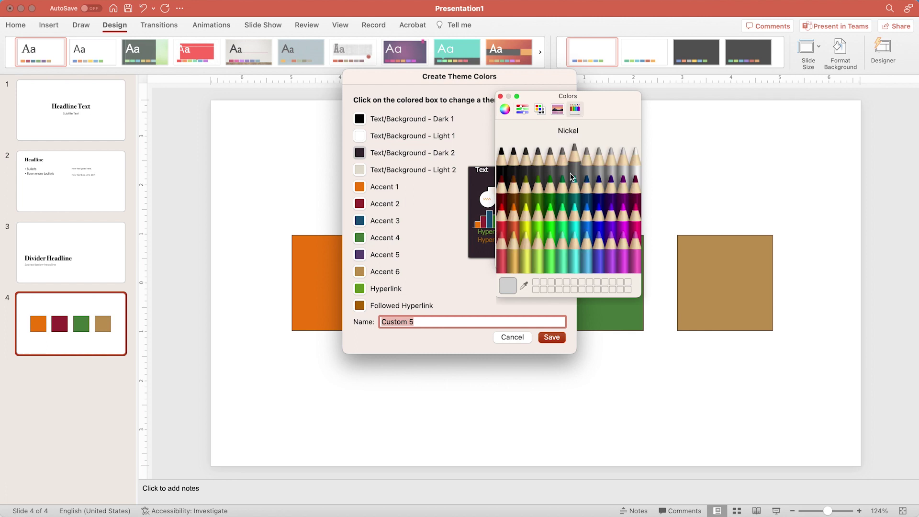
pyautogui.click(584, 265)
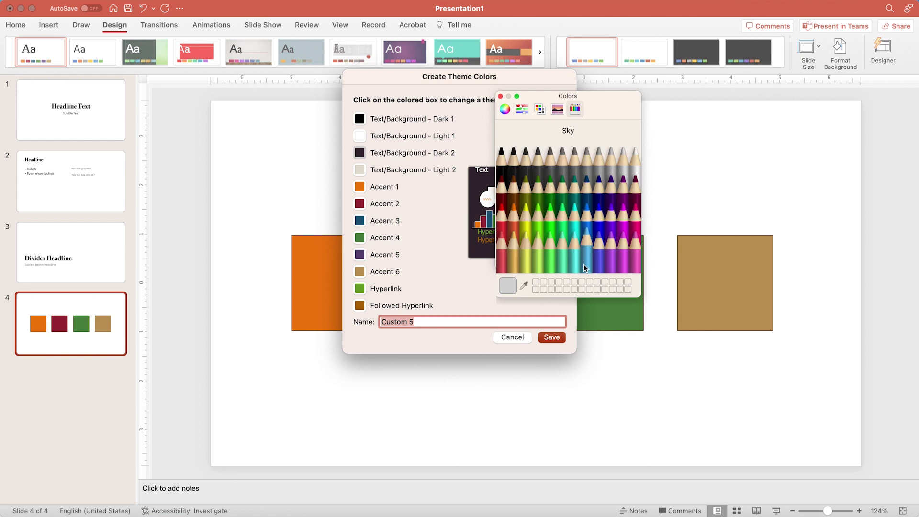
pyautogui.click(557, 109)
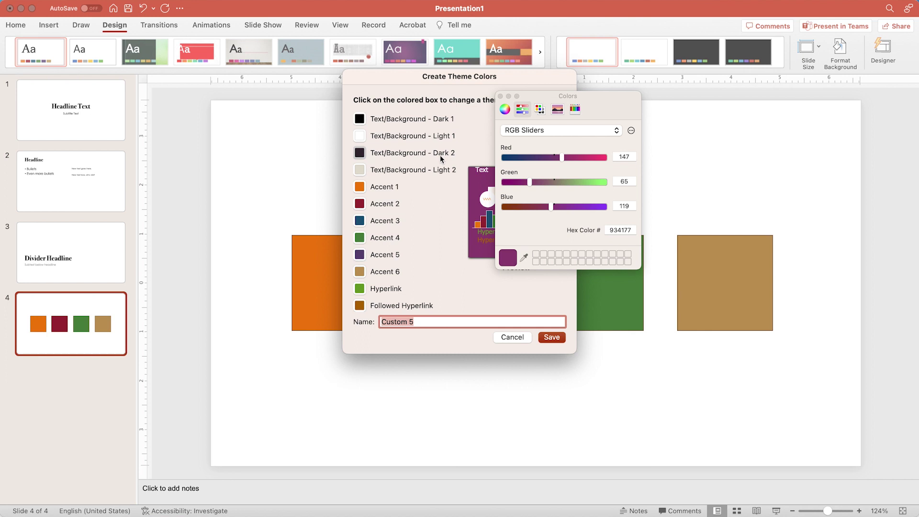
# - Set Dark 2 to a darkened mauve purple (from 934177) and Light 2 to pale lavender
pyautogui.click(505, 109)
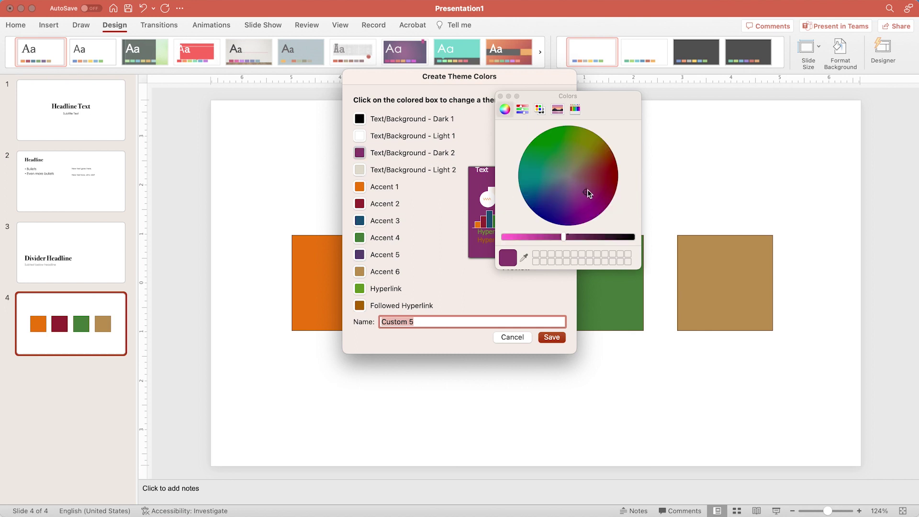
pyautogui.moveTo(582, 191)
pyautogui.mouseDown()
pyautogui.moveTo(569, 177)
pyautogui.moveTo(576, 183)
pyautogui.mouseUp()
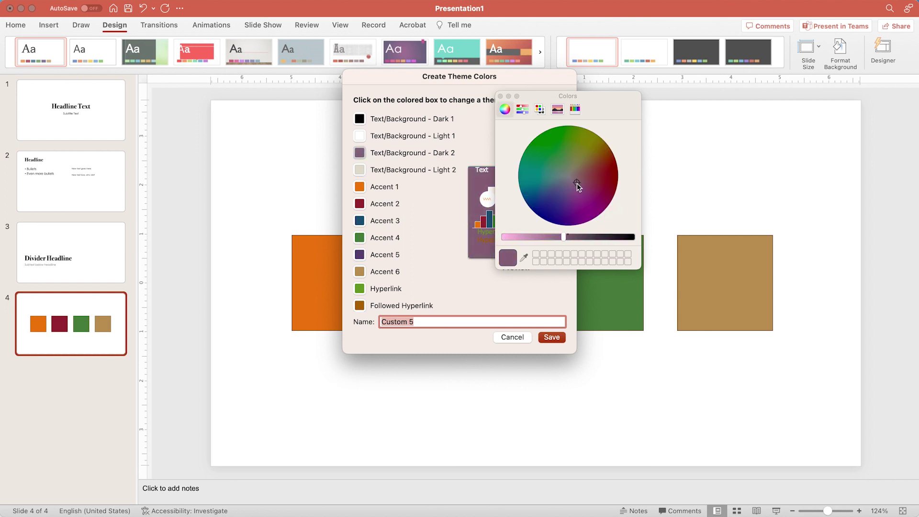
pyautogui.moveTo(606, 237); pyautogui.dragTo(590, 237)
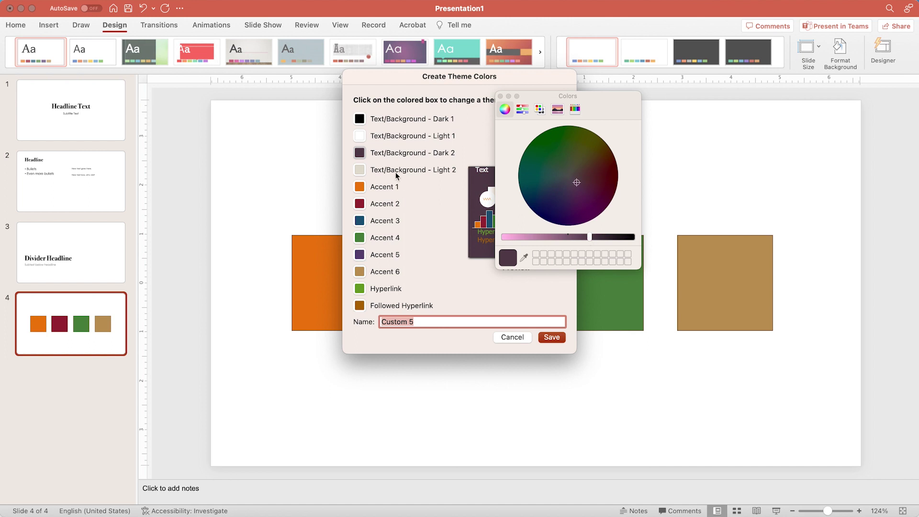
pyautogui.click(359, 171)
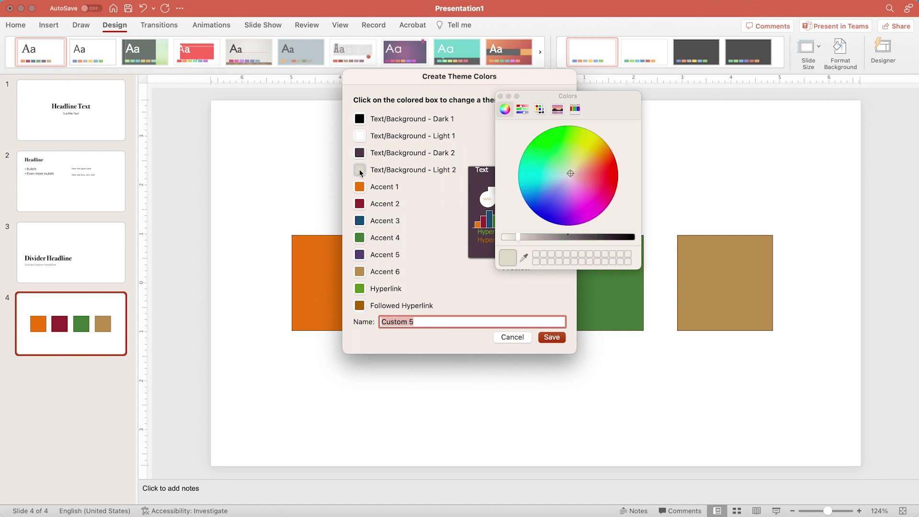
pyautogui.click(573, 192)
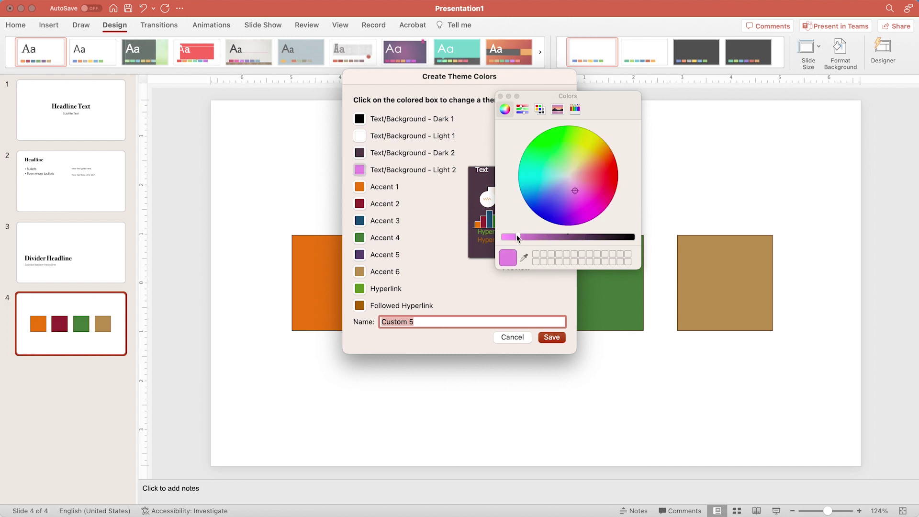
pyautogui.click(569, 185)
# - Soften Accent 1 to muted yellow, Accent 2 to dusty red, Accent 3 to lighter blue
pyautogui.click(360, 187)
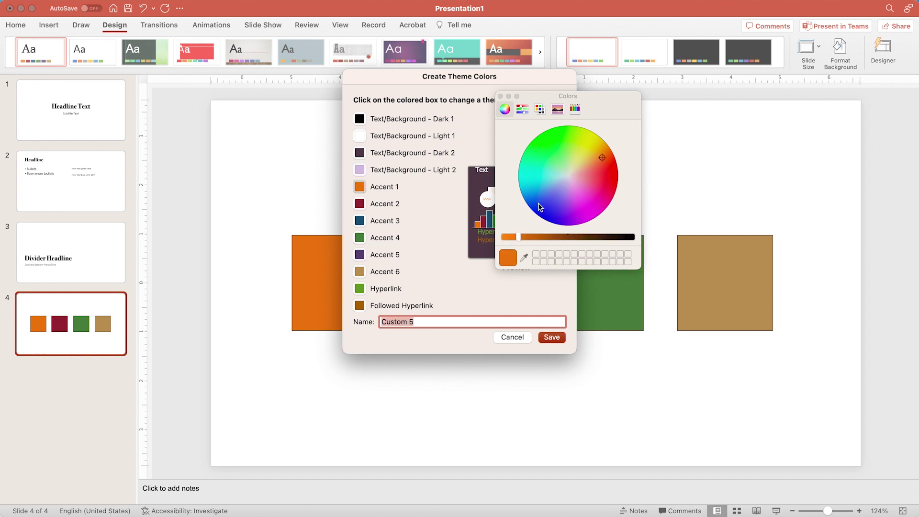
pyautogui.moveTo(604, 158); pyautogui.dragTo(585, 156)
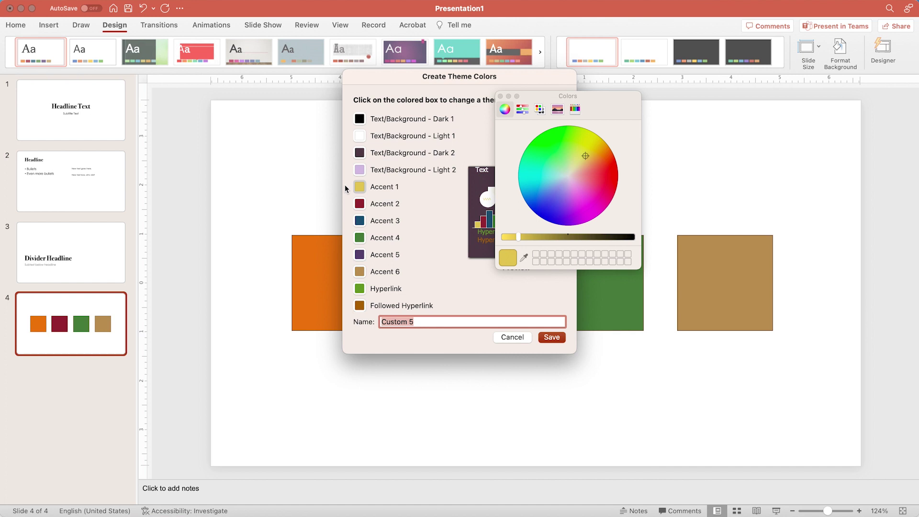
pyautogui.click(359, 204)
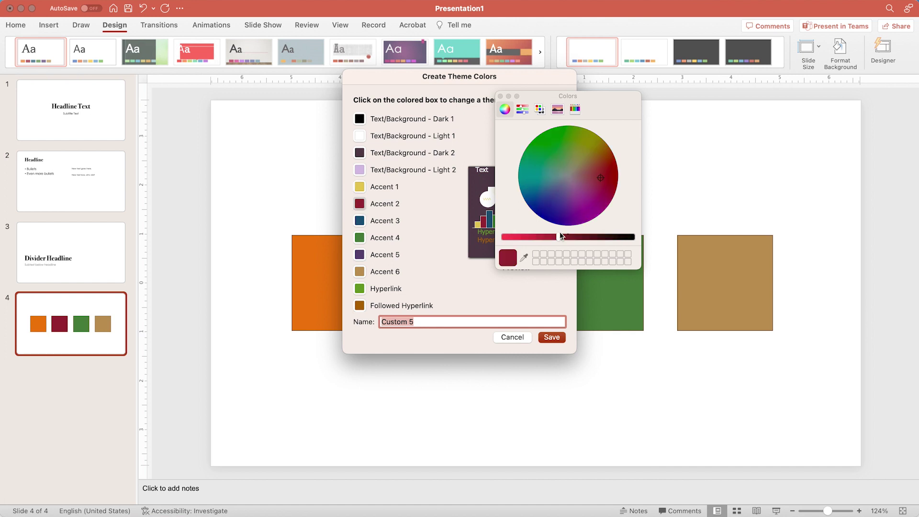
pyautogui.click(587, 174)
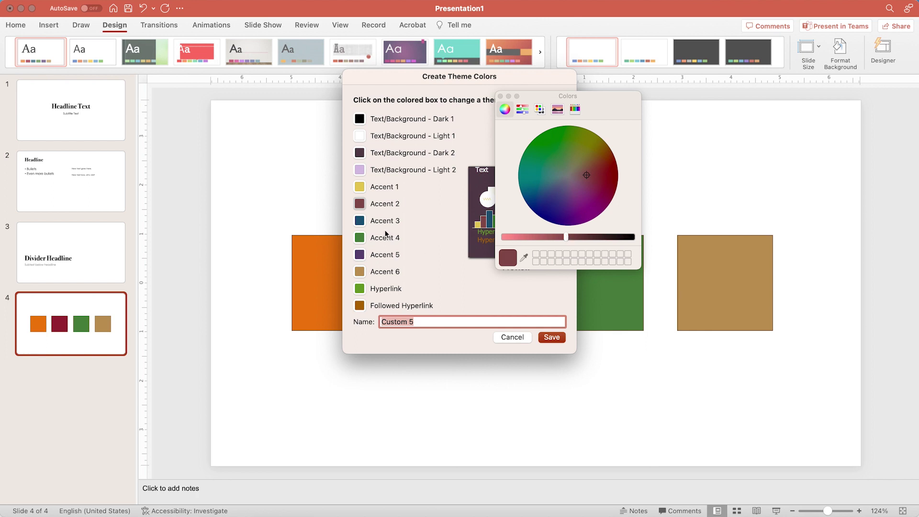
pyautogui.click(360, 220)
pyautogui.moveTo(571, 239); pyautogui.dragTo(542, 238)
pyautogui.moveTo(541, 191); pyautogui.dragTo(551, 186)
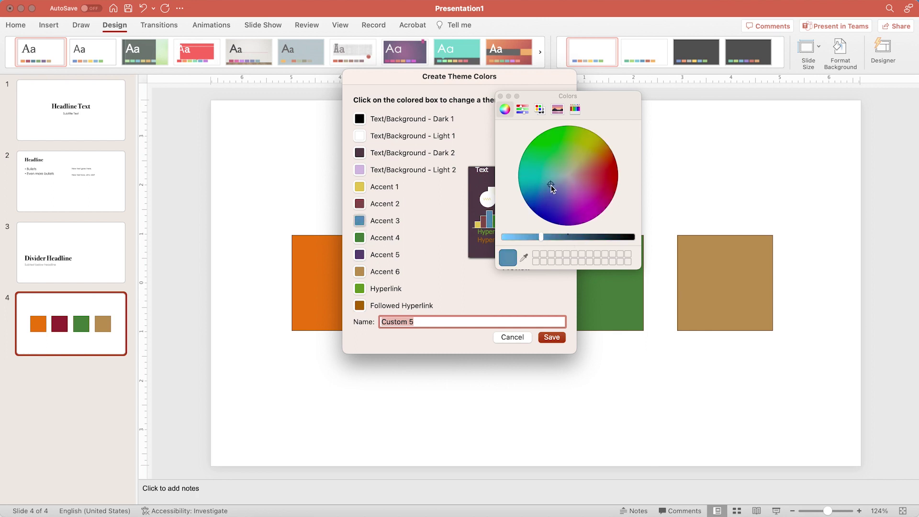
# - Change Accent 4 to soft green, Accent 5 to grey and Accent 6 to light grey
pyautogui.click(359, 238)
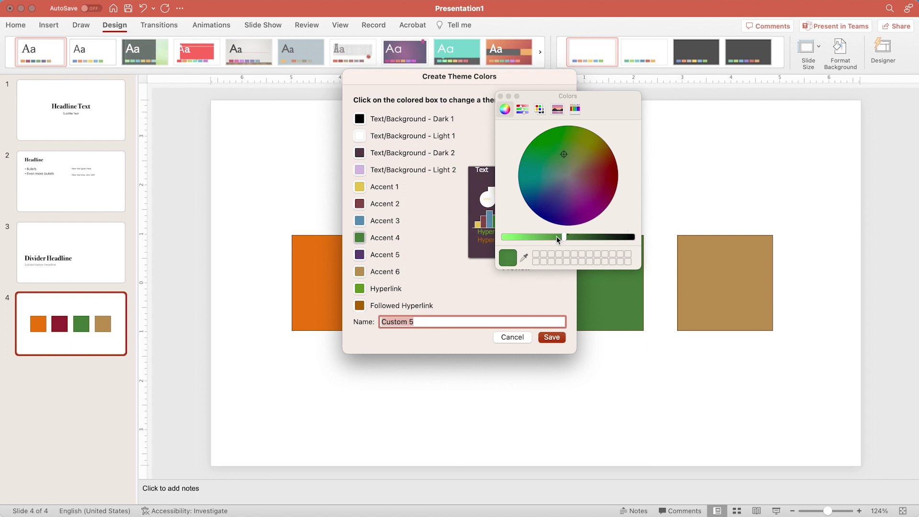
pyautogui.moveTo(559, 239); pyautogui.dragTo(554, 238)
pyautogui.moveTo(566, 156); pyautogui.dragTo(566, 164)
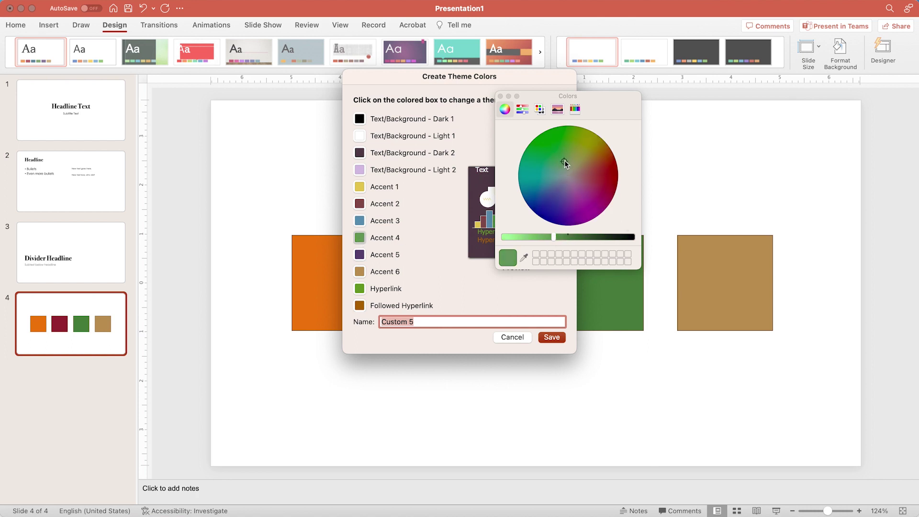
pyautogui.click(360, 255)
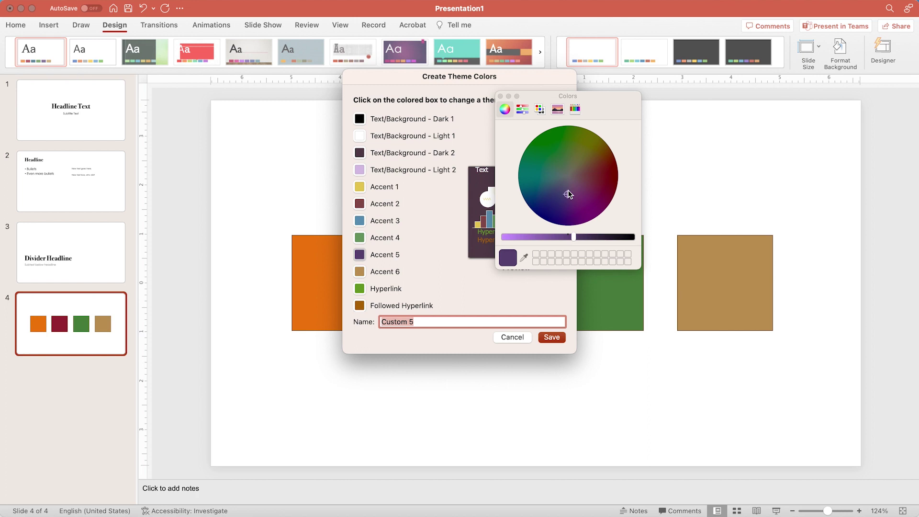
pyautogui.click(572, 174)
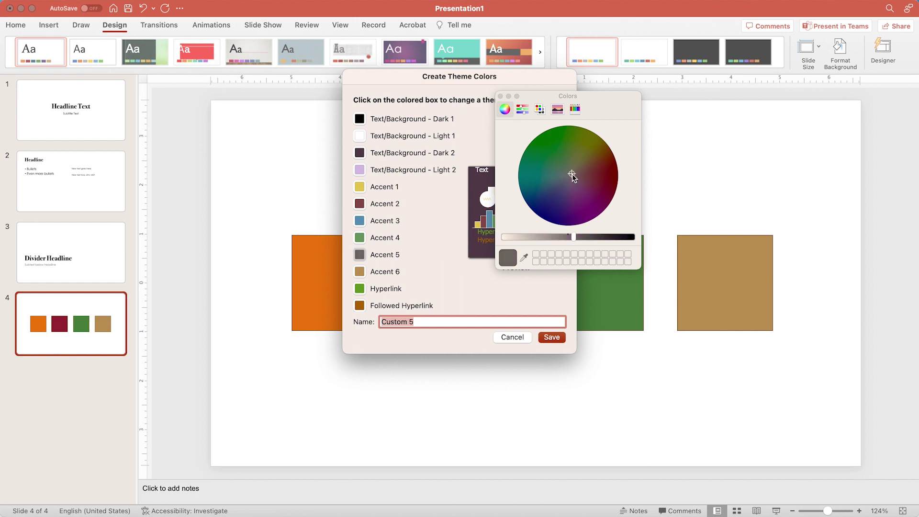
pyautogui.click(359, 272)
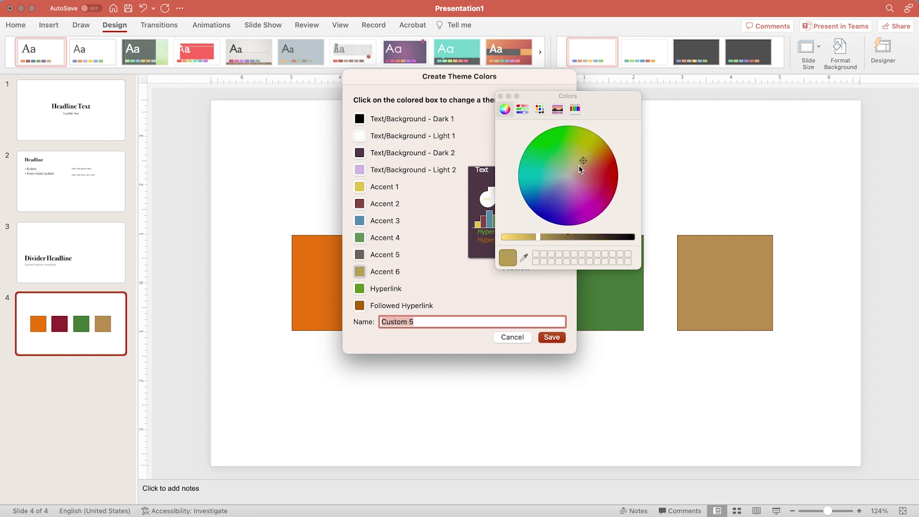
pyautogui.click(567, 174)
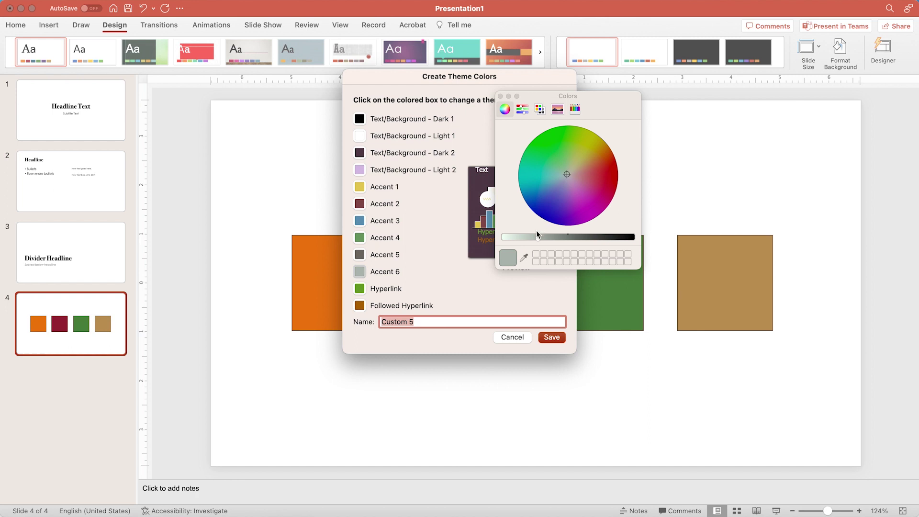
# - Set the Hyperlink colour to purple BC55CB with the RGB sliders and copy its hex code
pyautogui.click(500, 96)
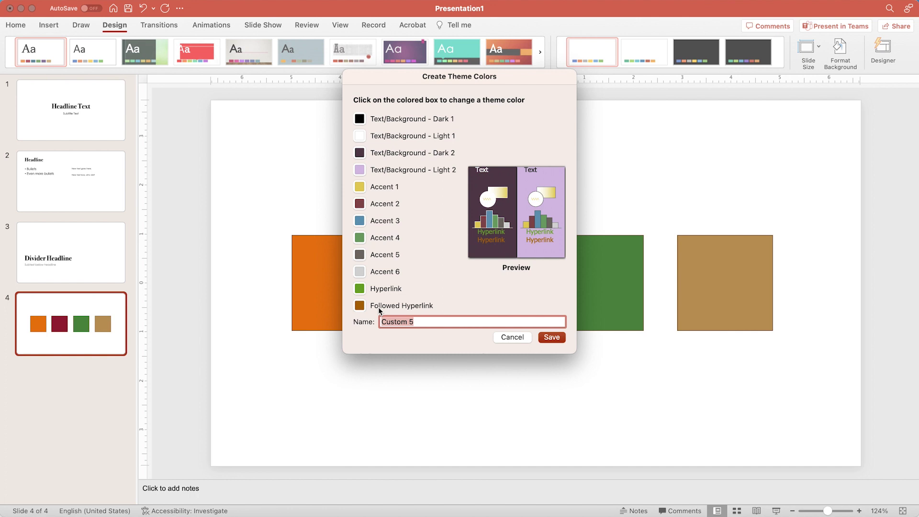
pyautogui.click(363, 290)
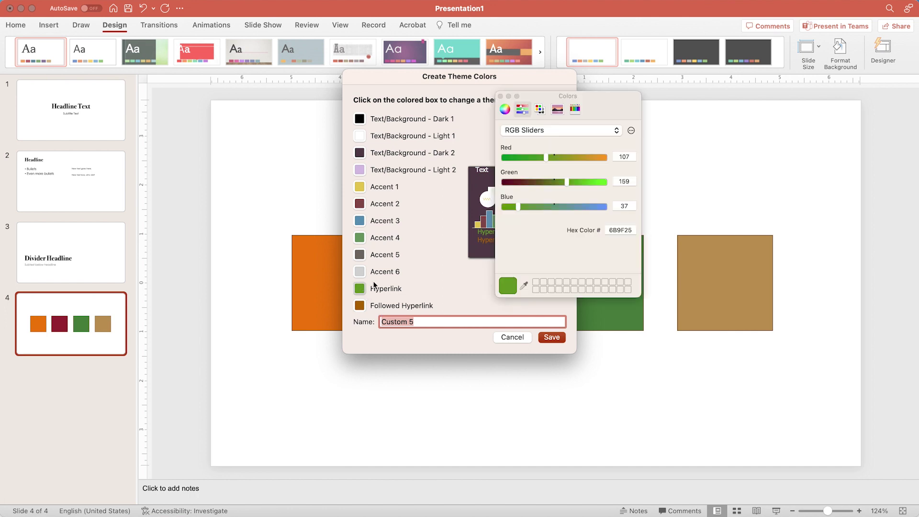
pyautogui.moveTo(572, 206); pyautogui.dragTo(619, 213)
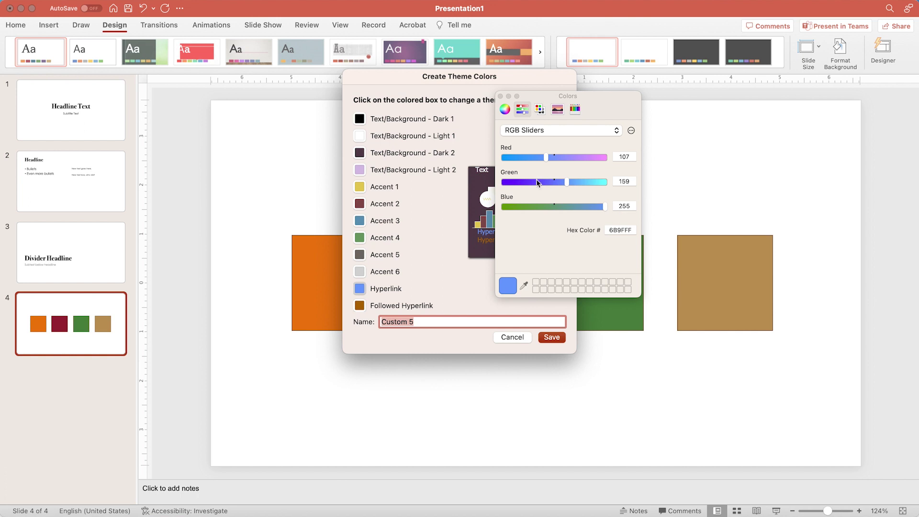
pyautogui.moveTo(547, 157); pyautogui.dragTo(534, 180)
pyautogui.moveTo(605, 207); pyautogui.dragTo(585, 208)
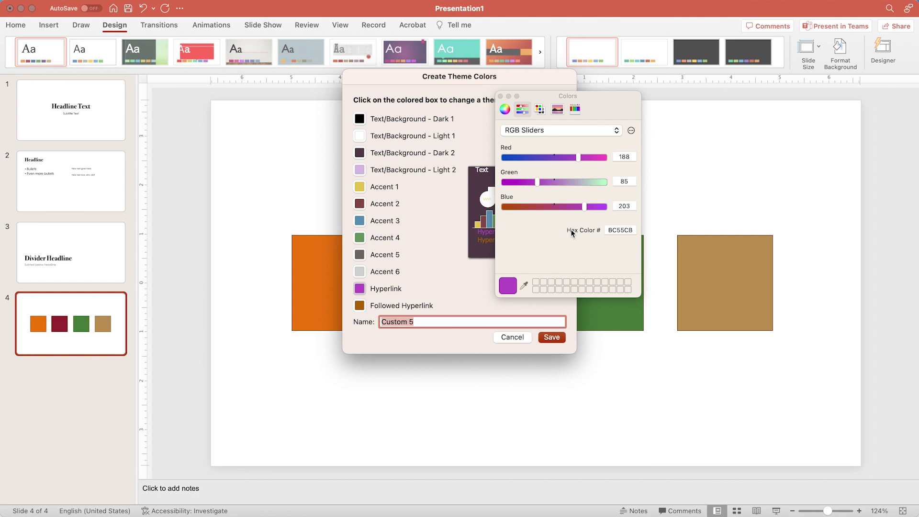
pyautogui.click(628, 230)
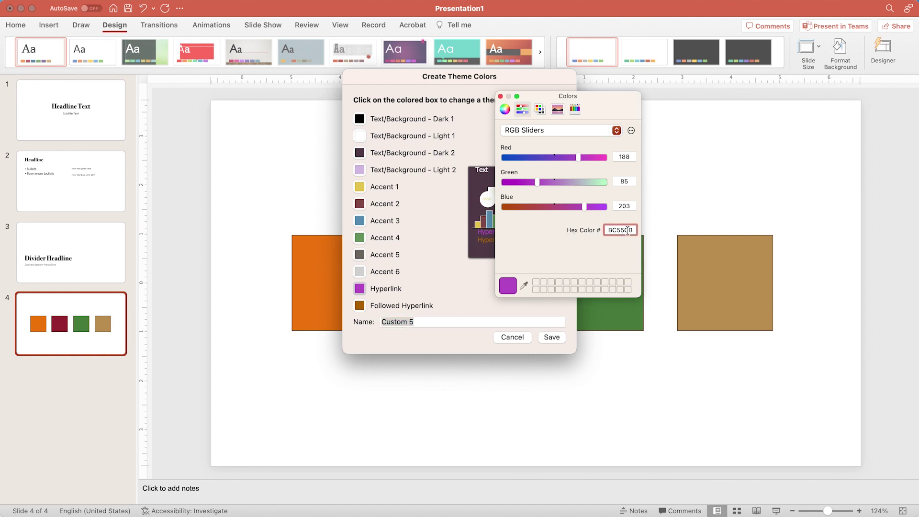
pyautogui.doubleClick(628, 230)
pyautogui.press('super+c')
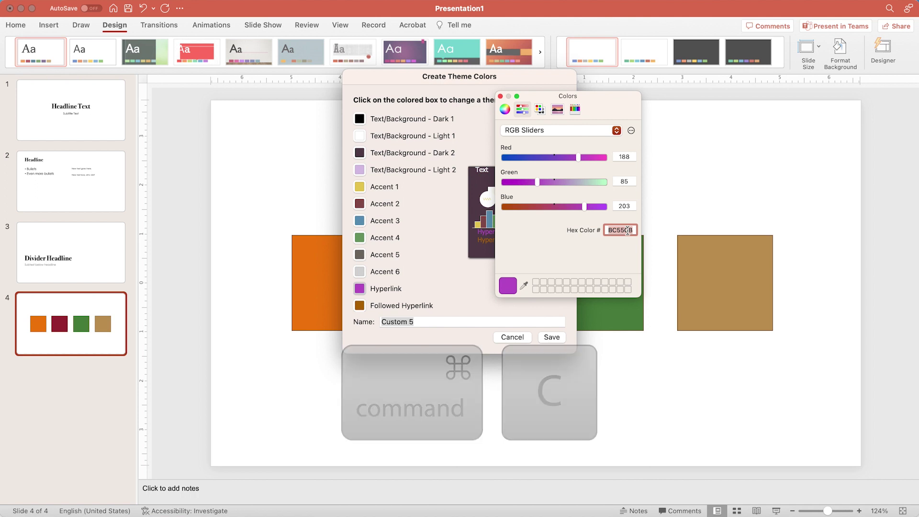
# - Paste hex BC55CB into Followed Hyperlink so it matches the Hyperlink purple
pyautogui.click(359, 306)
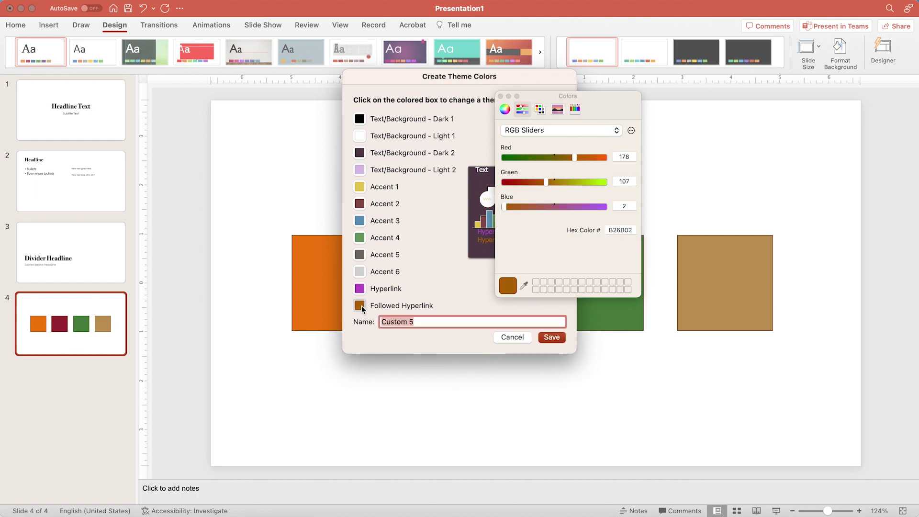
pyautogui.doubleClick(625, 230)
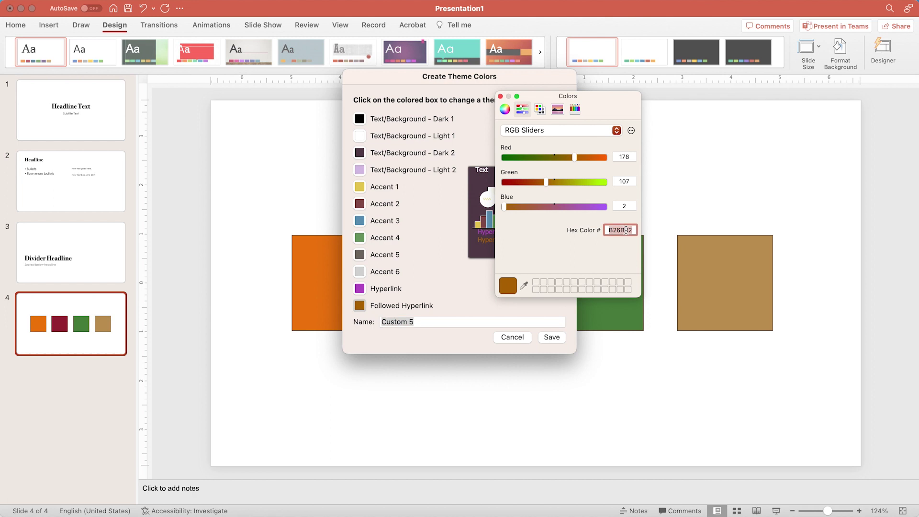
pyautogui.press('super+v')
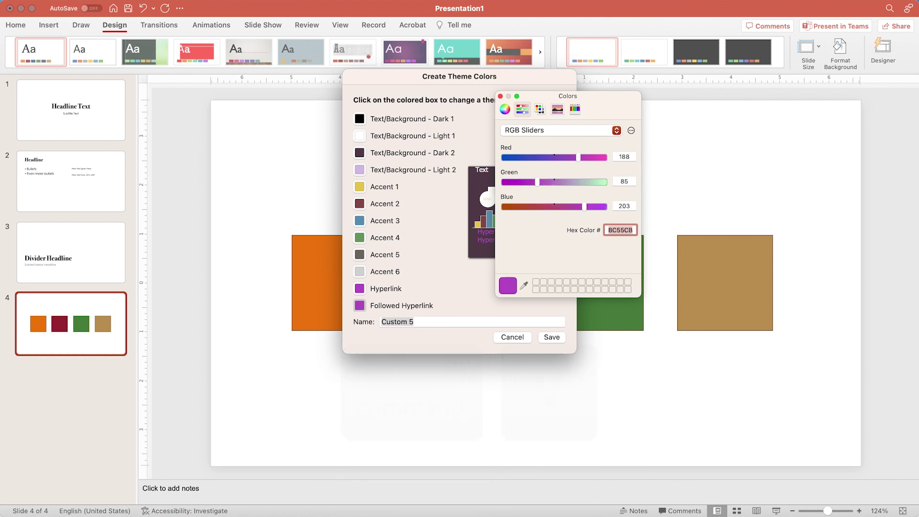
pyautogui.press('Return')
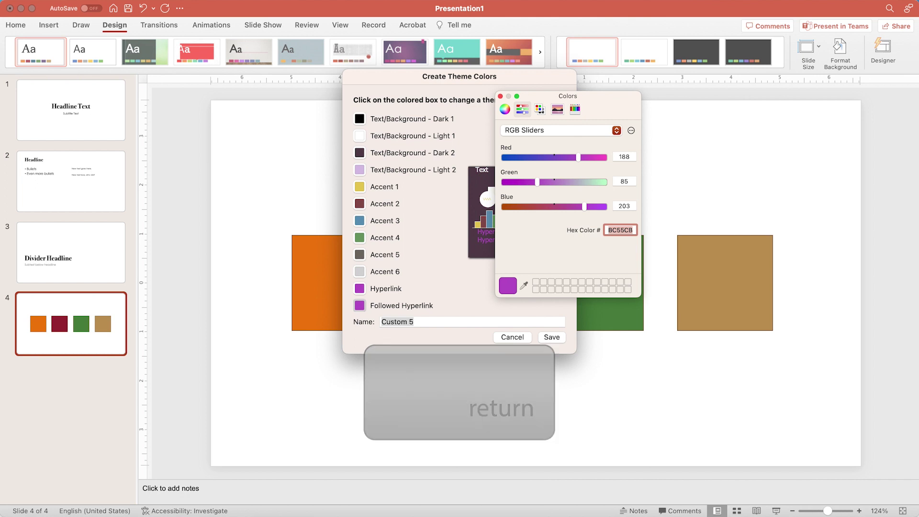
pyautogui.click(501, 97)
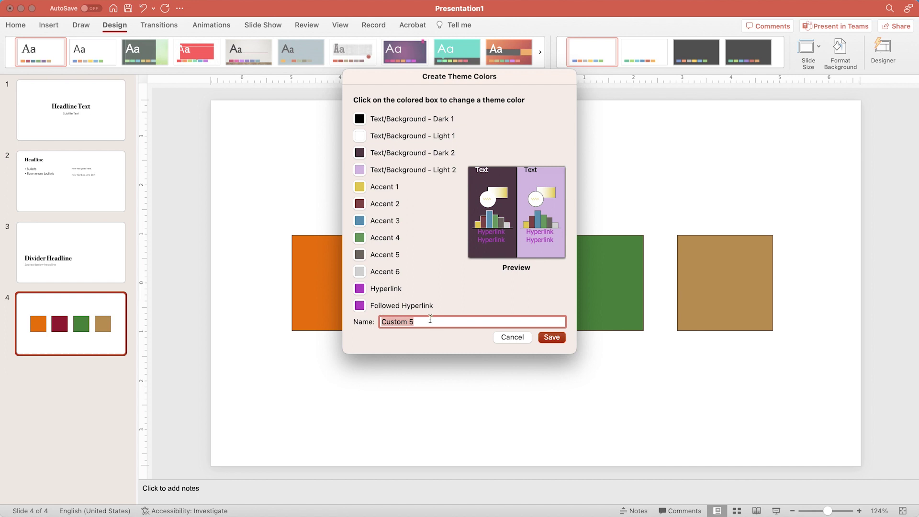
# - Name the custom colour set 'Light Muted Colours' and save it
pyautogui.write('Light Muted Colours')
pyautogui.moveTo(440, 321); pyautogui.dragTo(443, 322)
pyautogui.click(561, 337)
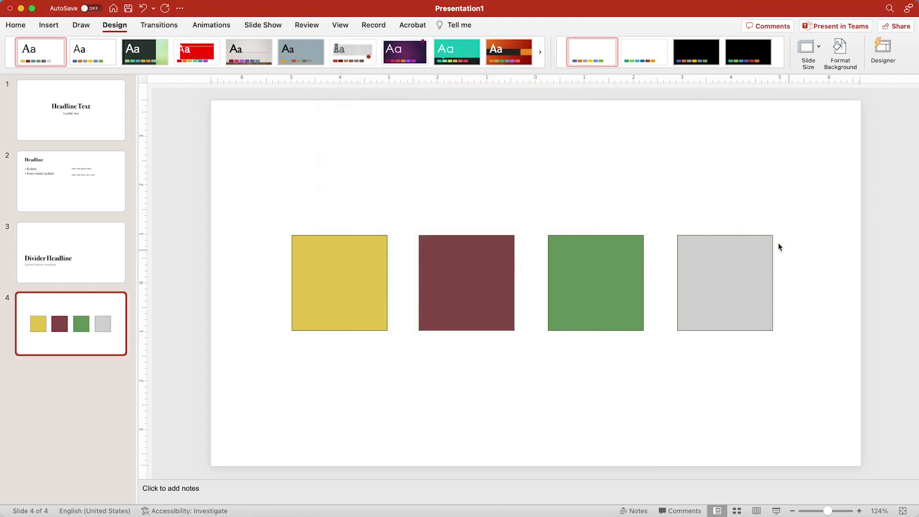
# - Fill the first (yellow) square with the theme blue via Format Shape
pyautogui.click(358, 266)
pyautogui.rightClick(332, 262)
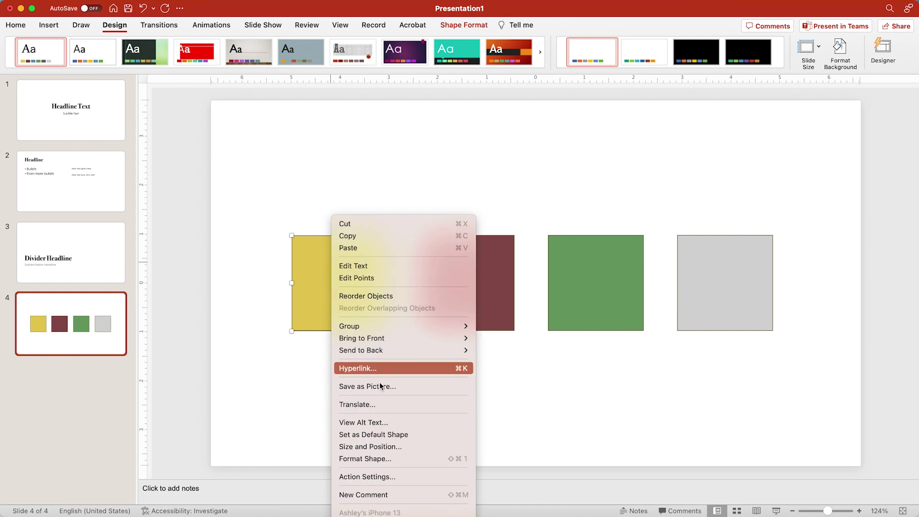
pyautogui.click(384, 459)
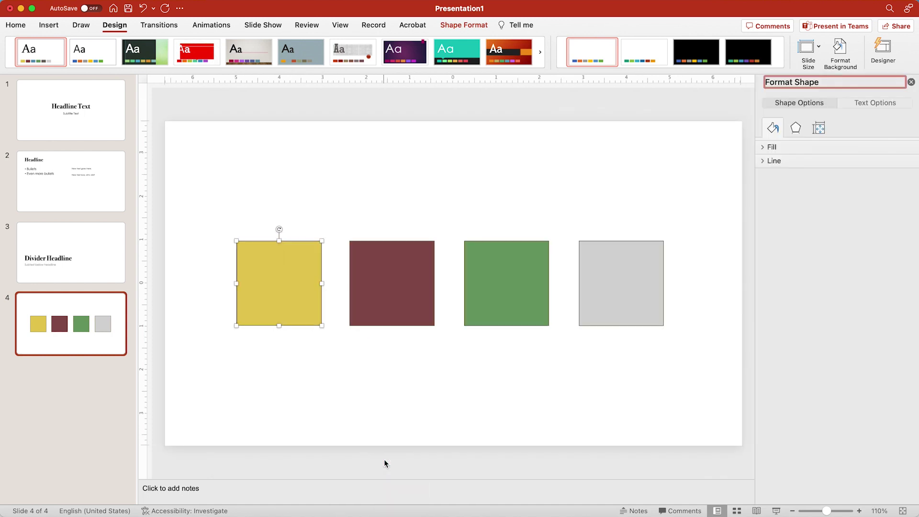
pyautogui.click(769, 147)
pyautogui.click(899, 237)
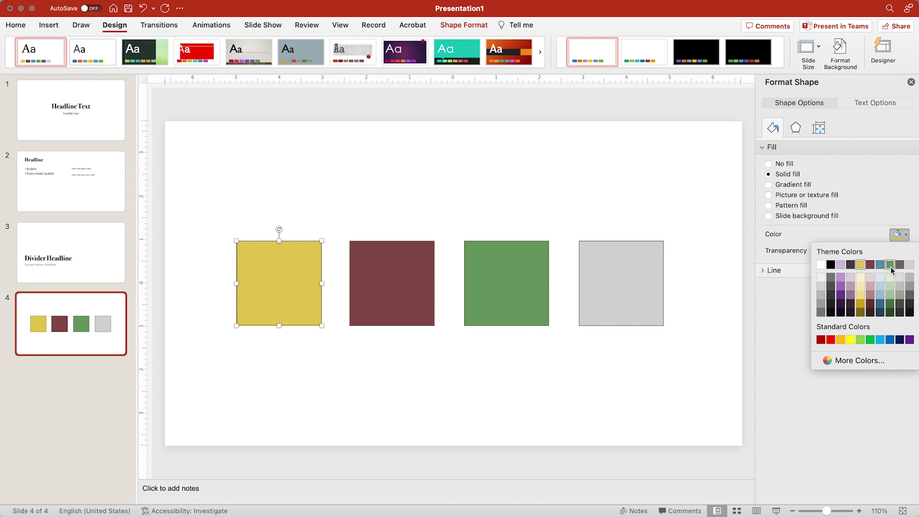
pyautogui.click(881, 265)
# - Fill the last (grey) square with the theme lavender
pyautogui.click(622, 282)
pyautogui.click(900, 235)
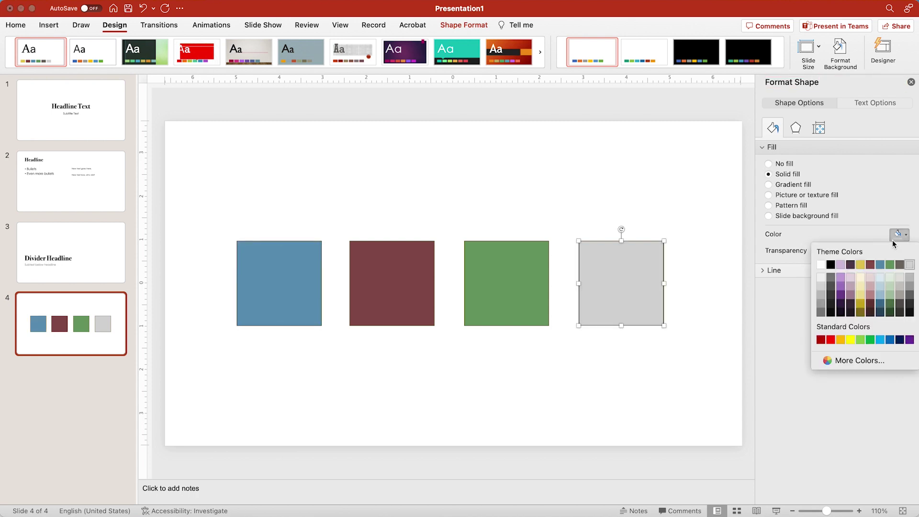
pyautogui.click(860, 265)
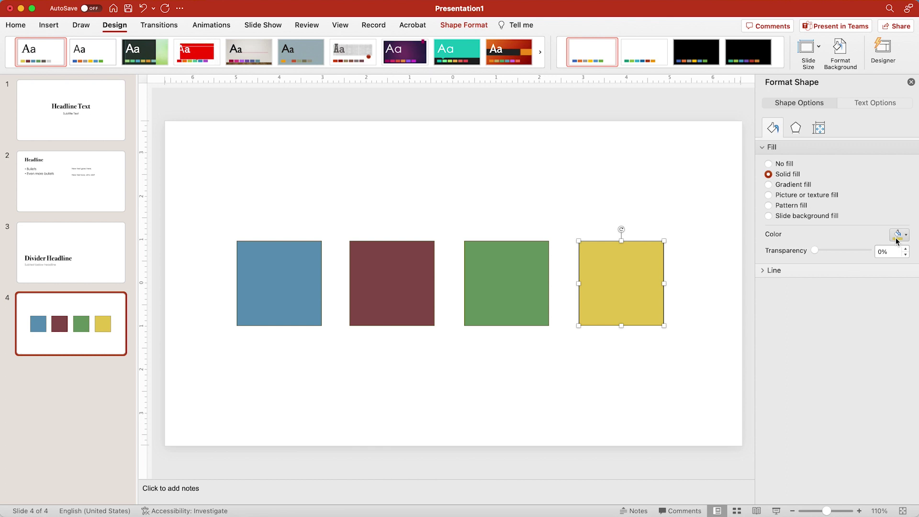
pyautogui.click(899, 235)
pyautogui.click(841, 265)
pyautogui.click(625, 369)
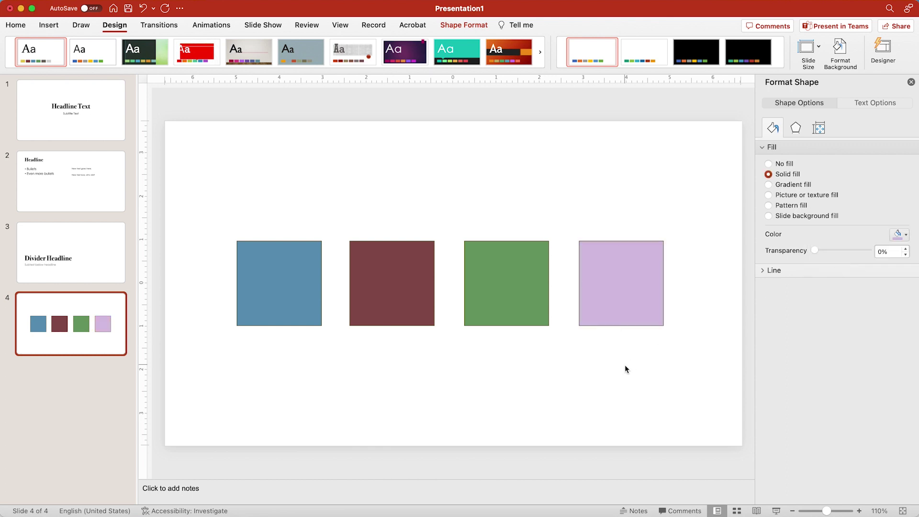
# - Switch to Slide Master view and show the theme colour palettes list
pyautogui.click(339, 26)
pyautogui.click(140, 50)
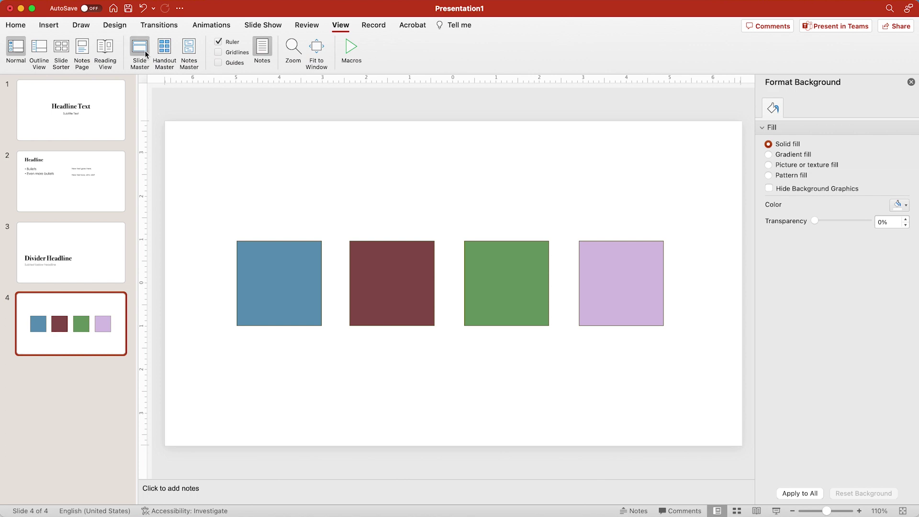
pyautogui.click(300, 47)
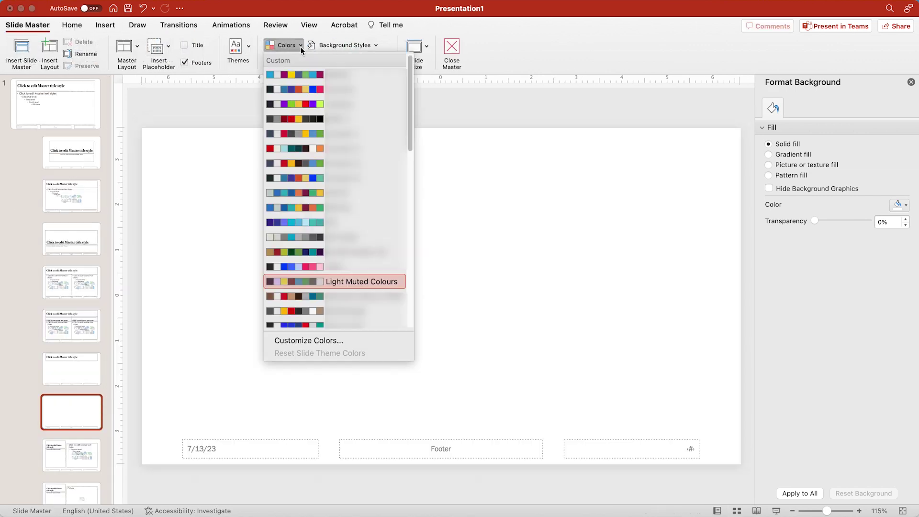